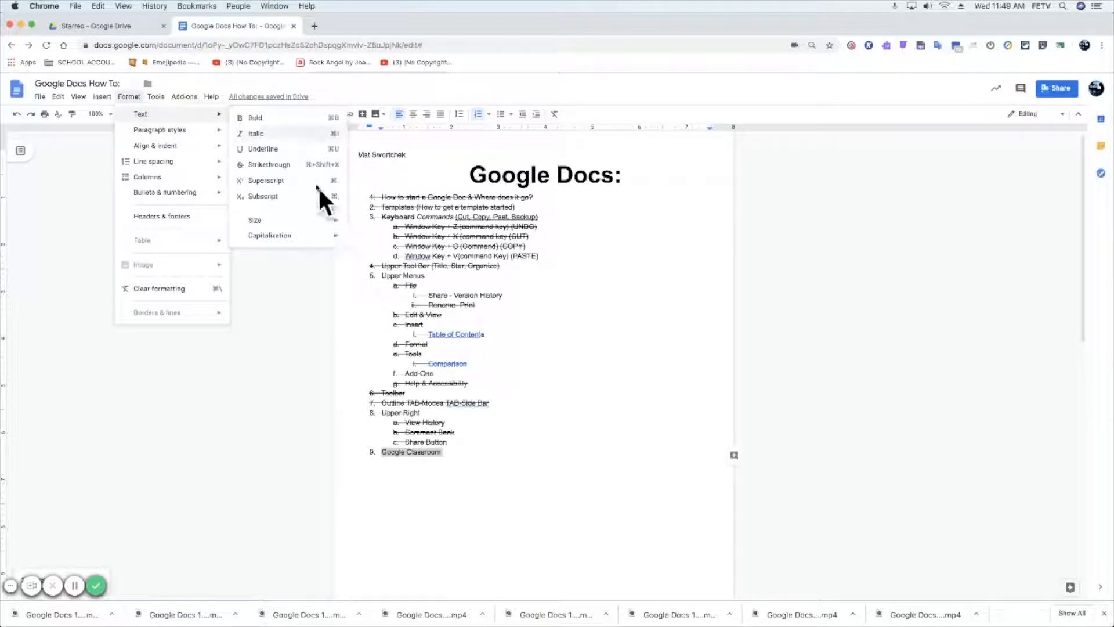
- Strike through the Google Classroom item in the list and close the Google Docs How To document
left_click(310, 164)
left_click(518, 226)
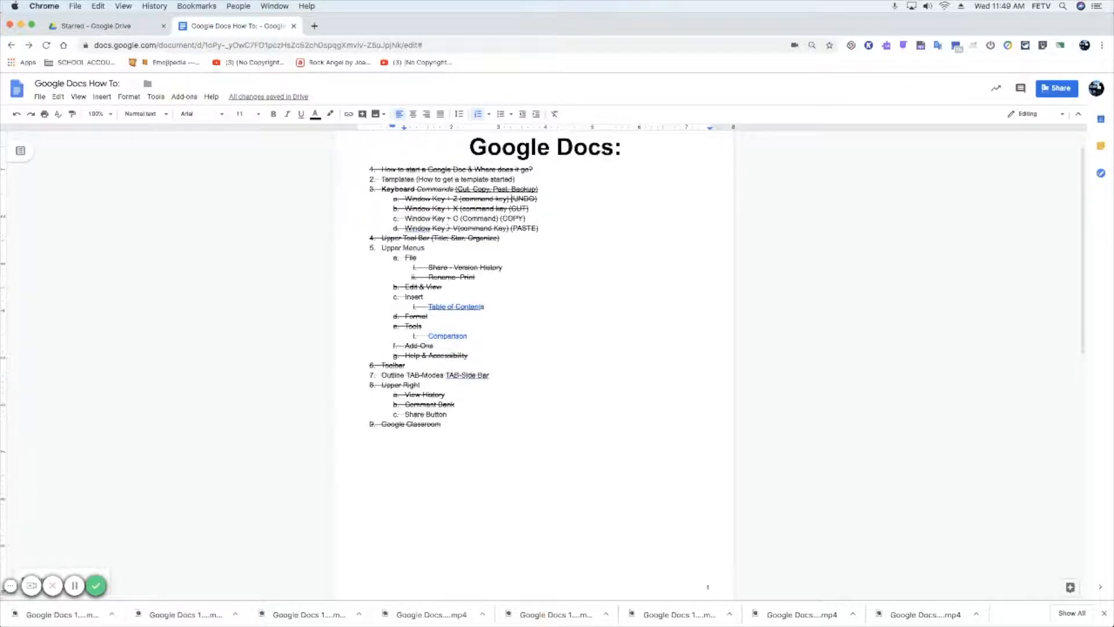
left_click(294, 25)
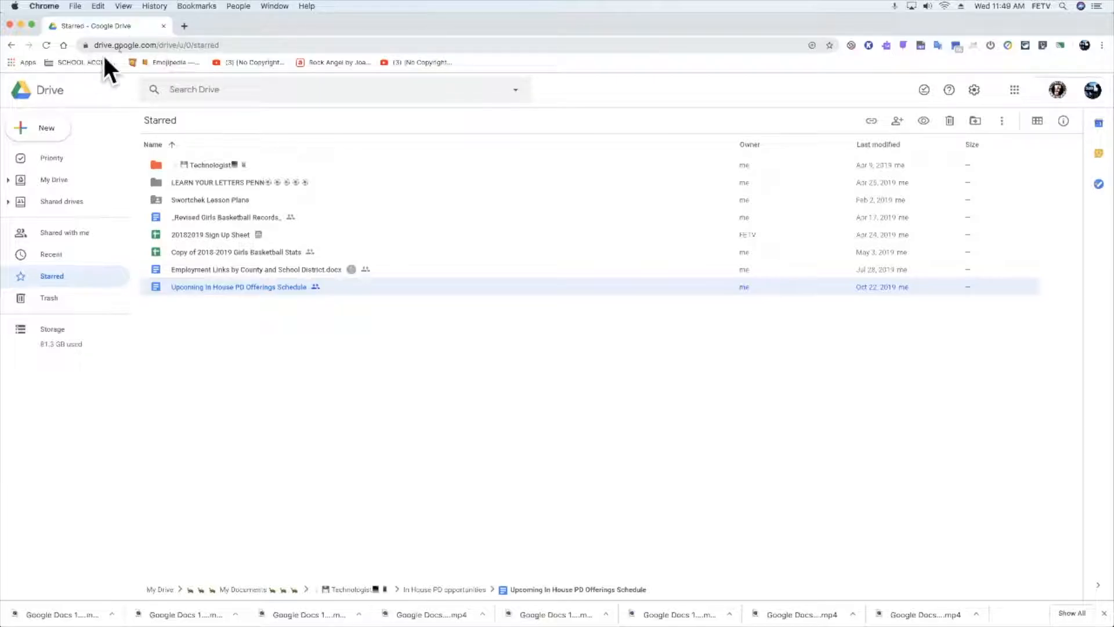
- Browse Google Drive's personal and shared locations, and locate the Cinematography Bridge Project document in the FETV shared drive
left_click(70, 177)
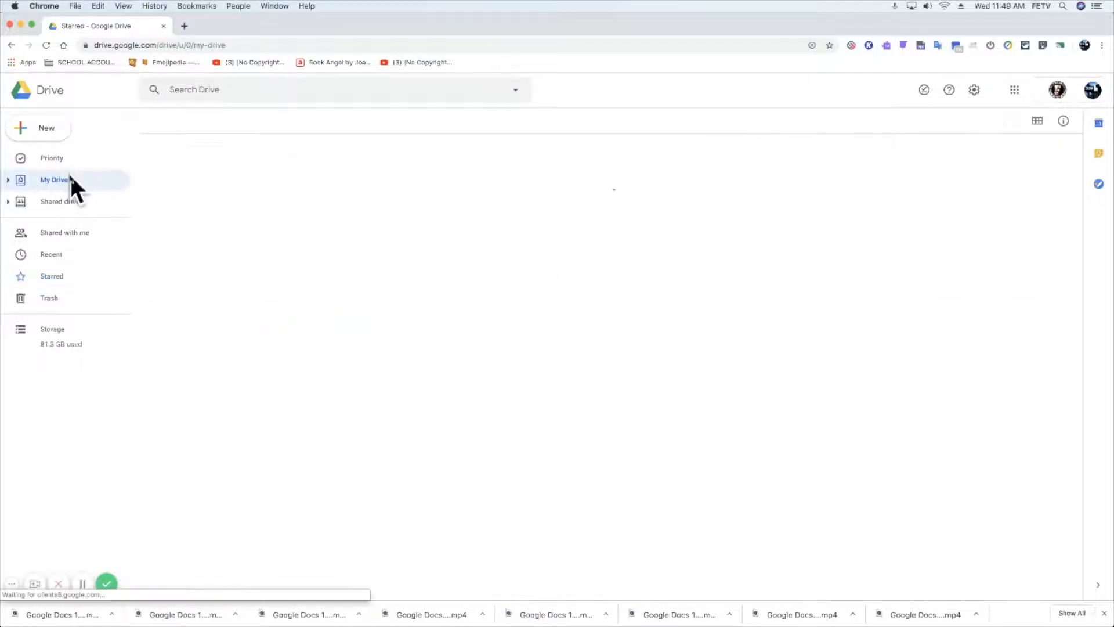
left_click(101, 233)
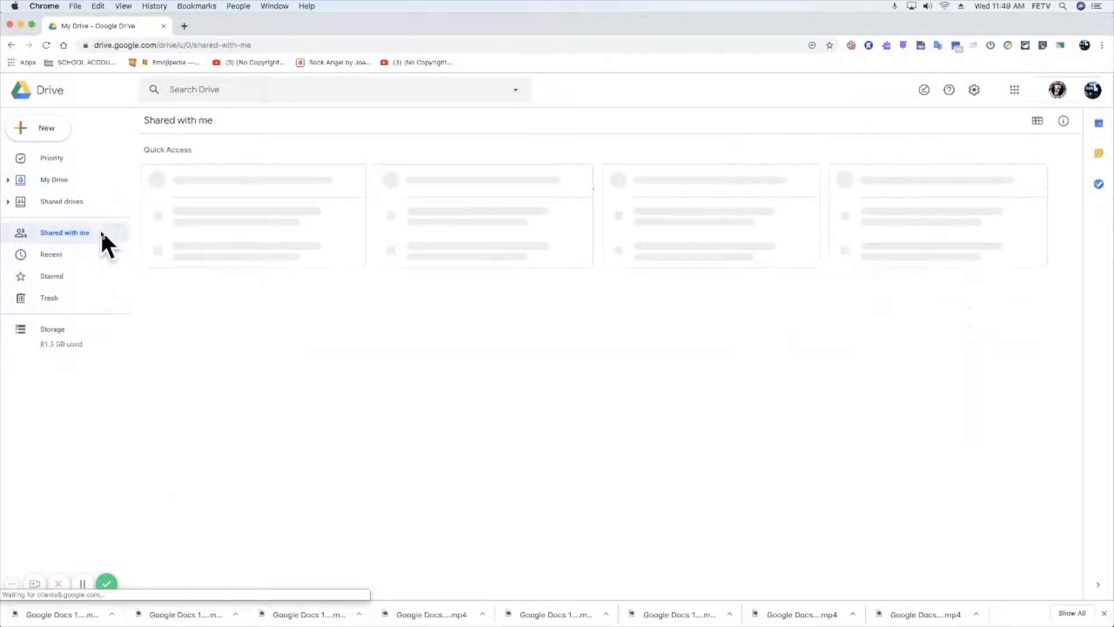
left_click(64, 201)
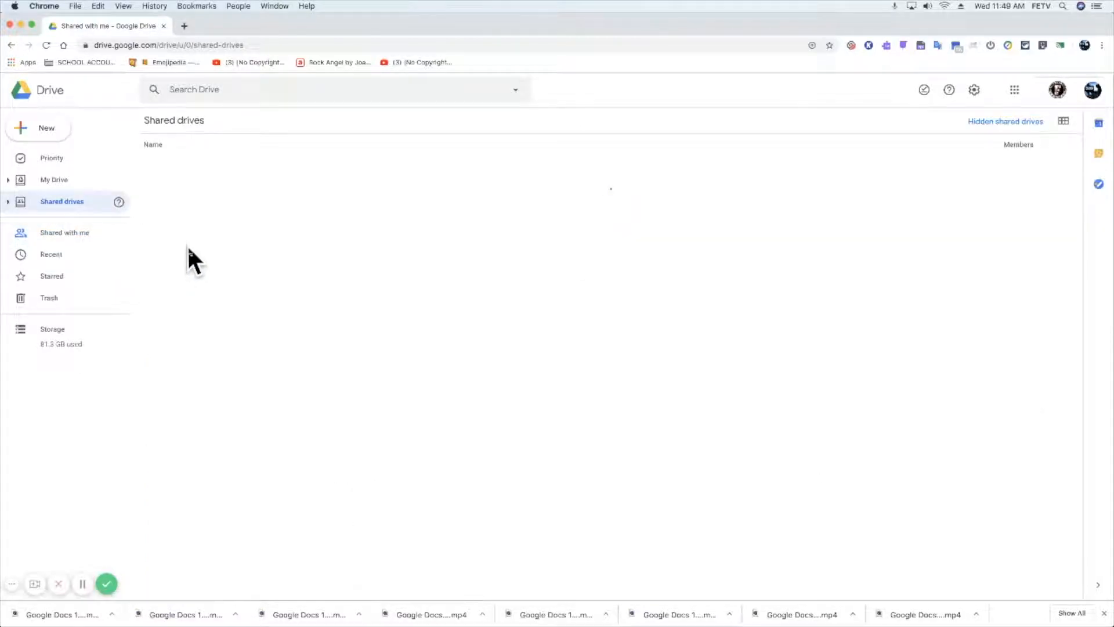
double_click(193, 178)
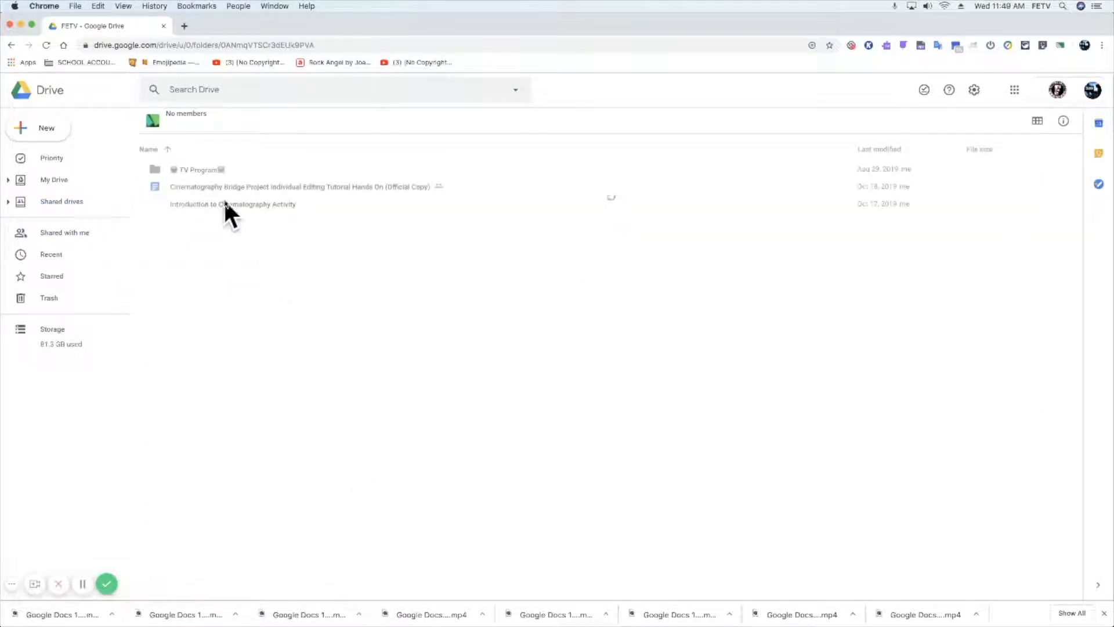
left_click(187, 185)
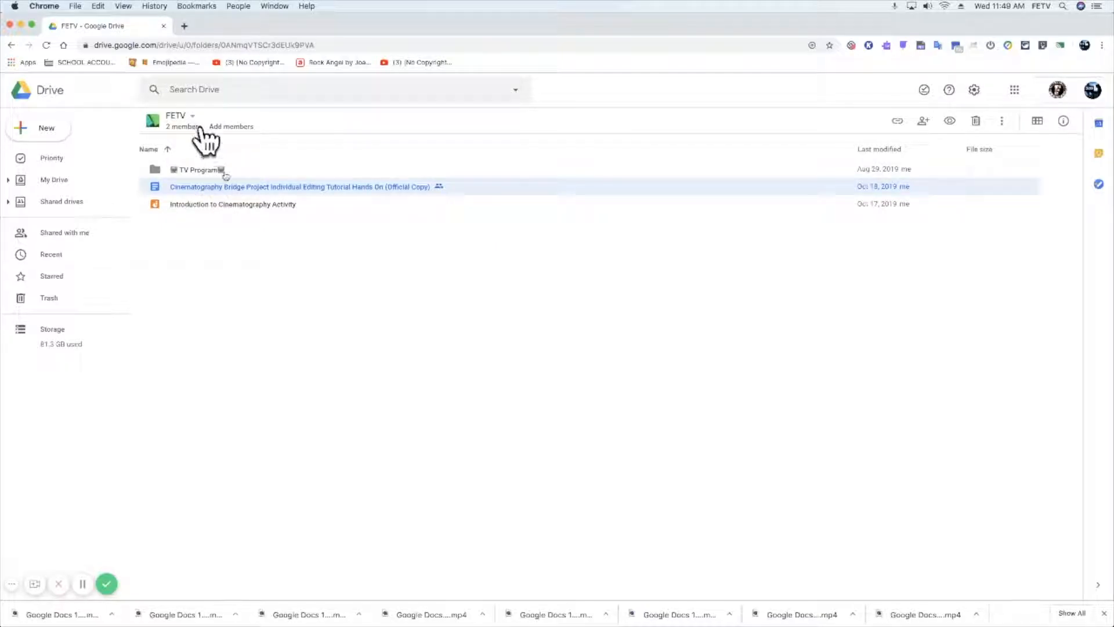
- Switch to Google Classroom in a new browser tab and show the classwork of Test Classroom
left_click(184, 26)
left_click(17, 63)
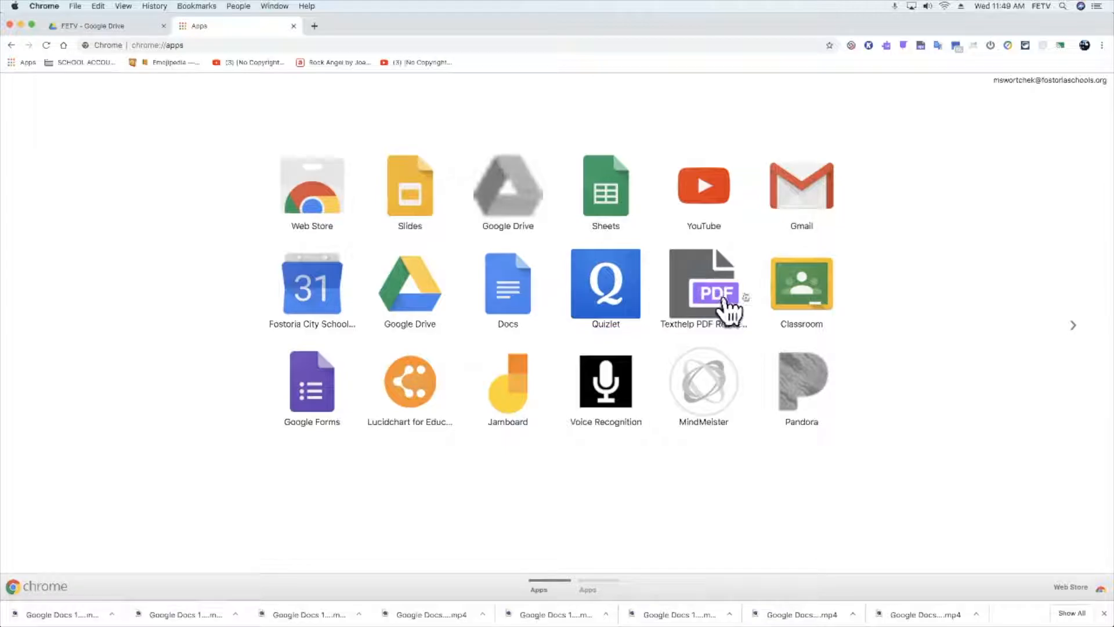
left_click(789, 287)
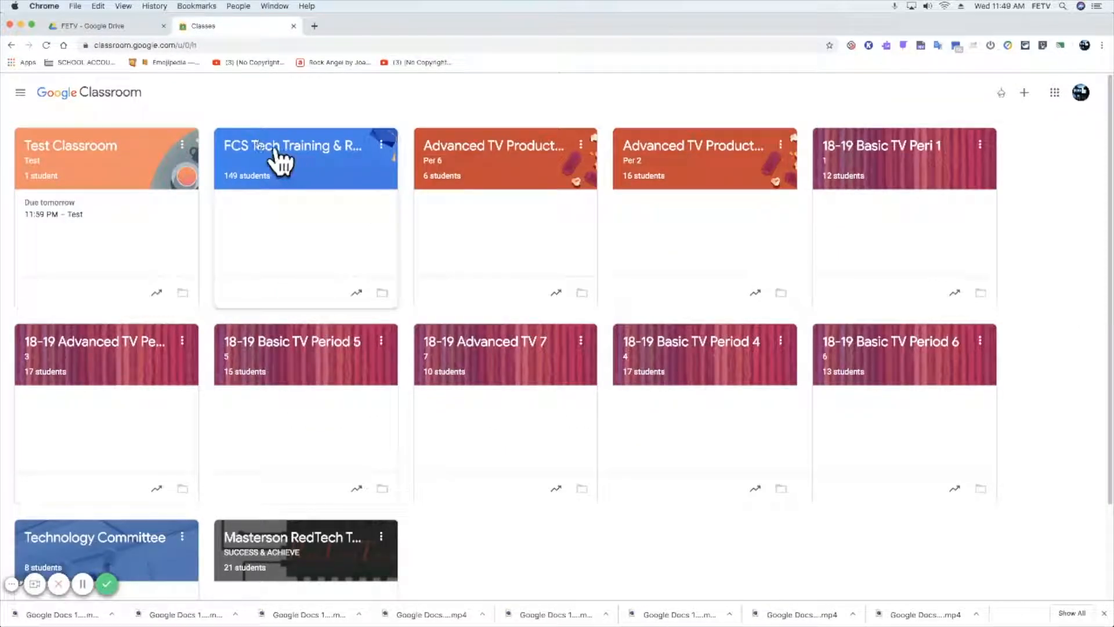
left_click(114, 146)
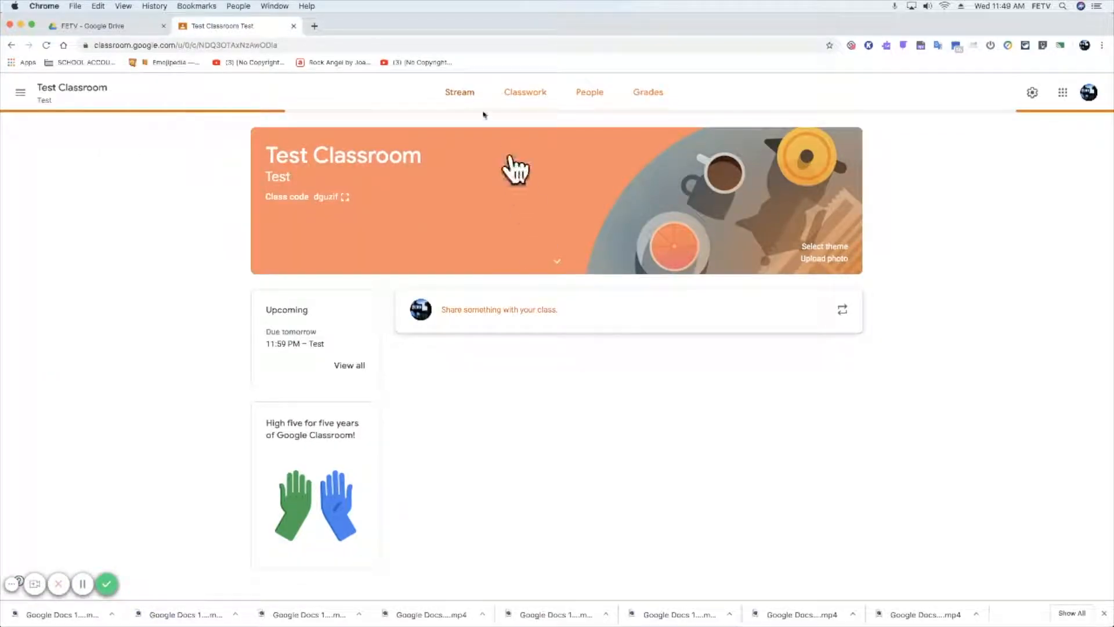
left_click(517, 98)
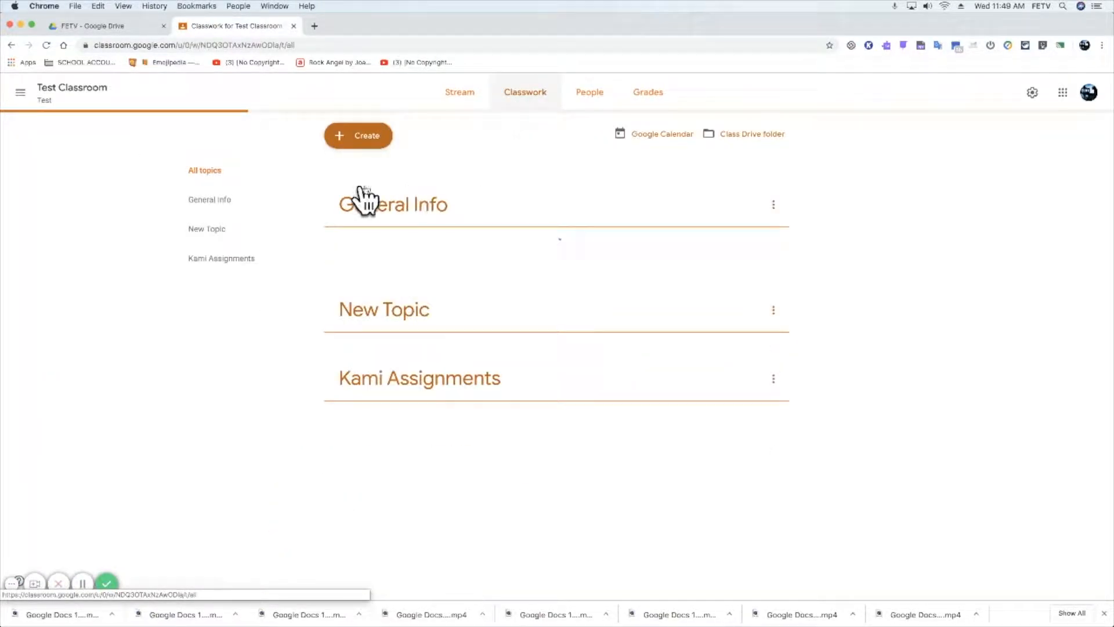
- Create an assignment with "Project" as both title and instructions, and enable originality reports for it
left_click(368, 138)
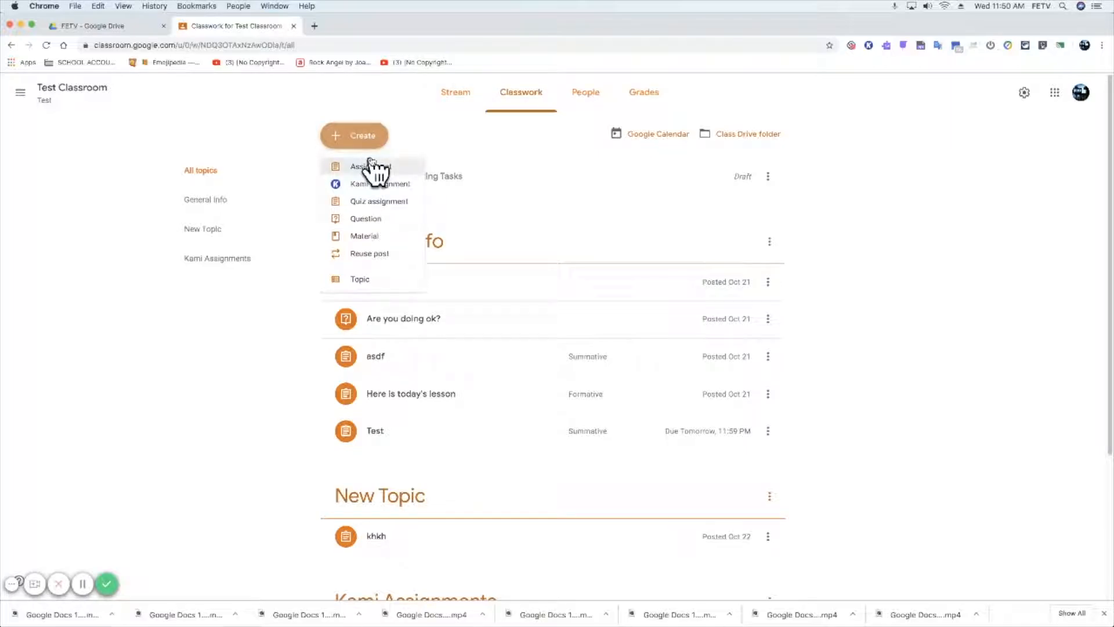
left_click(379, 168)
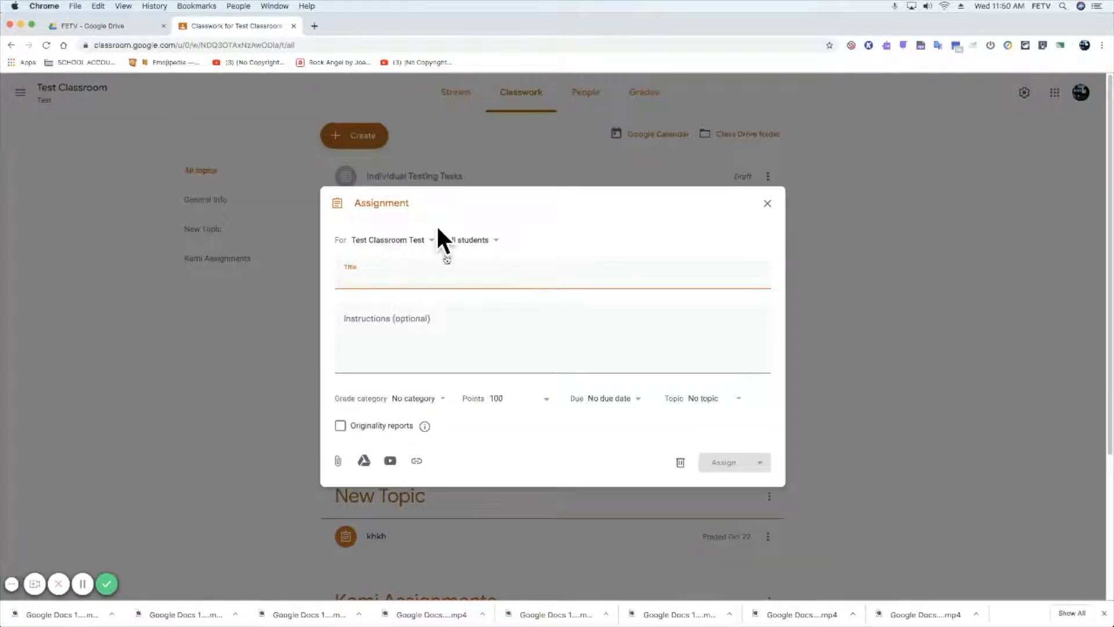
type("Project")
key("Tab")
type("P")
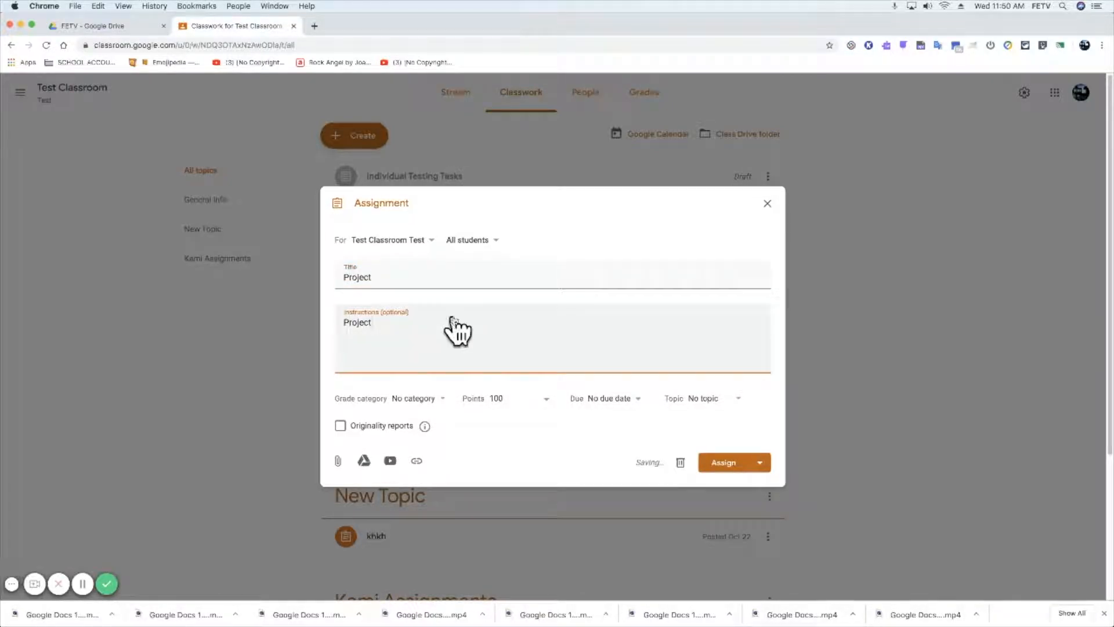
left_click(341, 426)
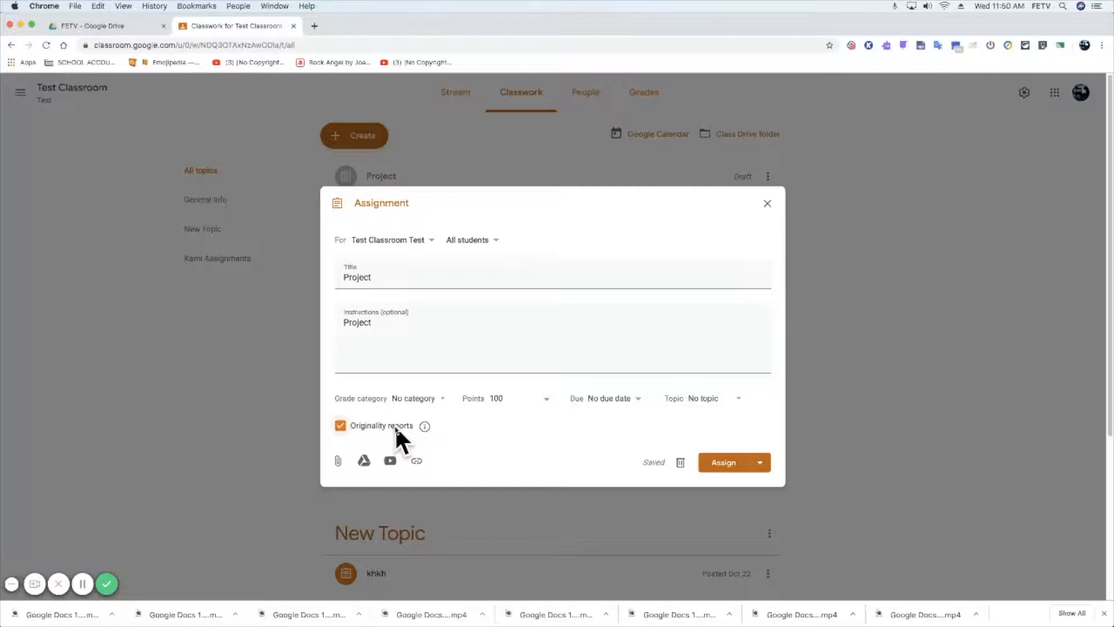
- Attach the Cinematography Bridge Project document from the FETV shared drive to the assignment
left_click(364, 461)
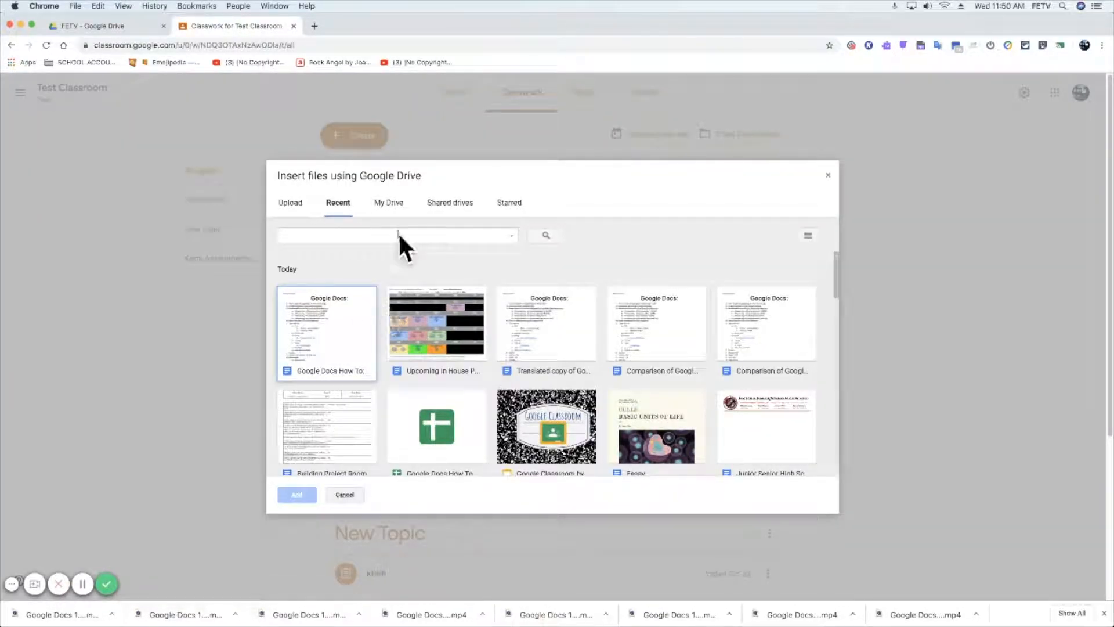
left_click(391, 201)
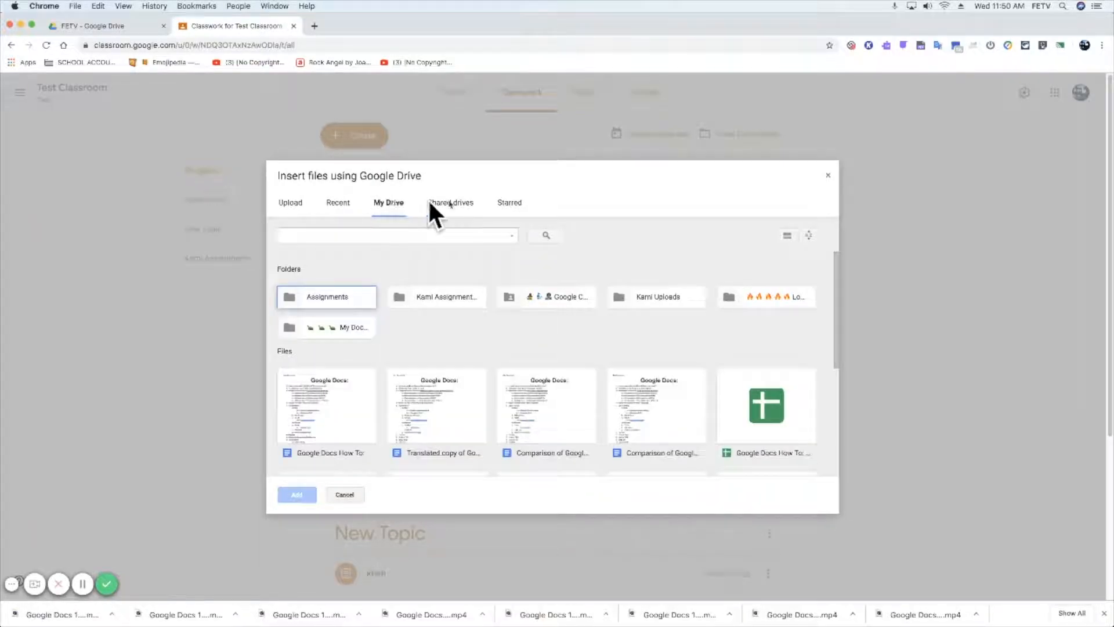
left_click(458, 204)
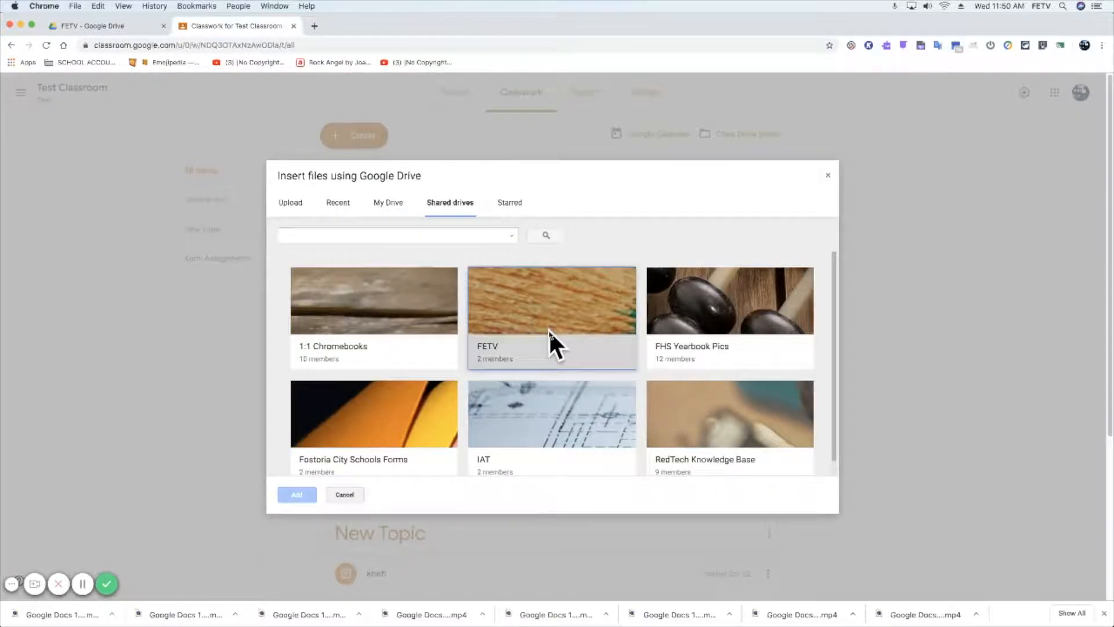
double_click(549, 340)
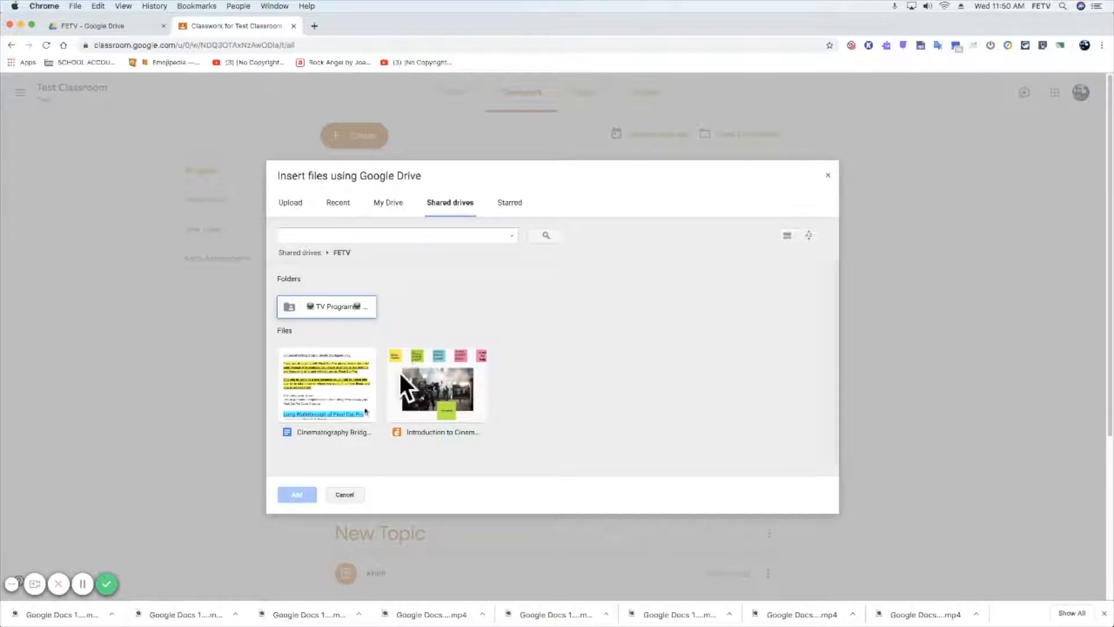
left_click(319, 406)
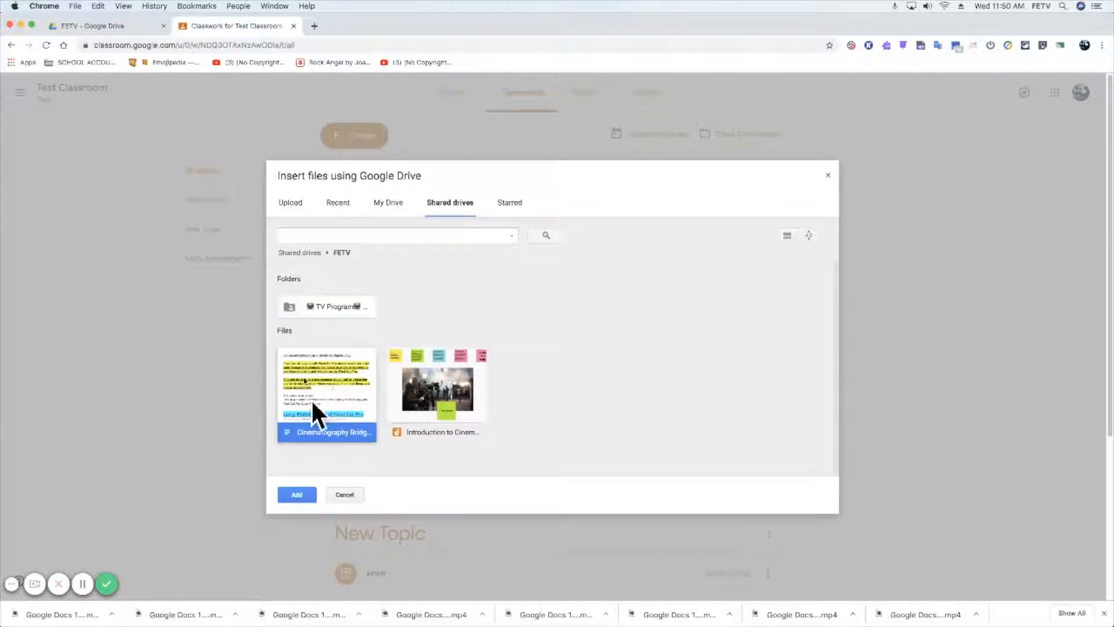
left_click(297, 495)
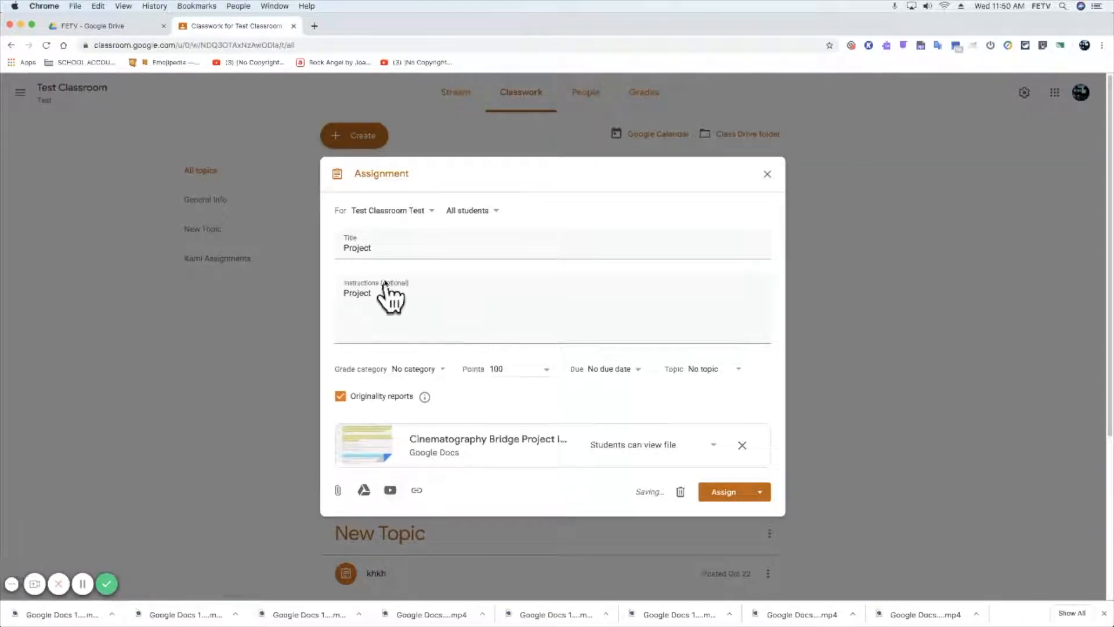
- Set the assignment's grade category to Summative and its points to Ungraded
left_click(417, 370)
left_click(423, 410)
left_click(426, 373)
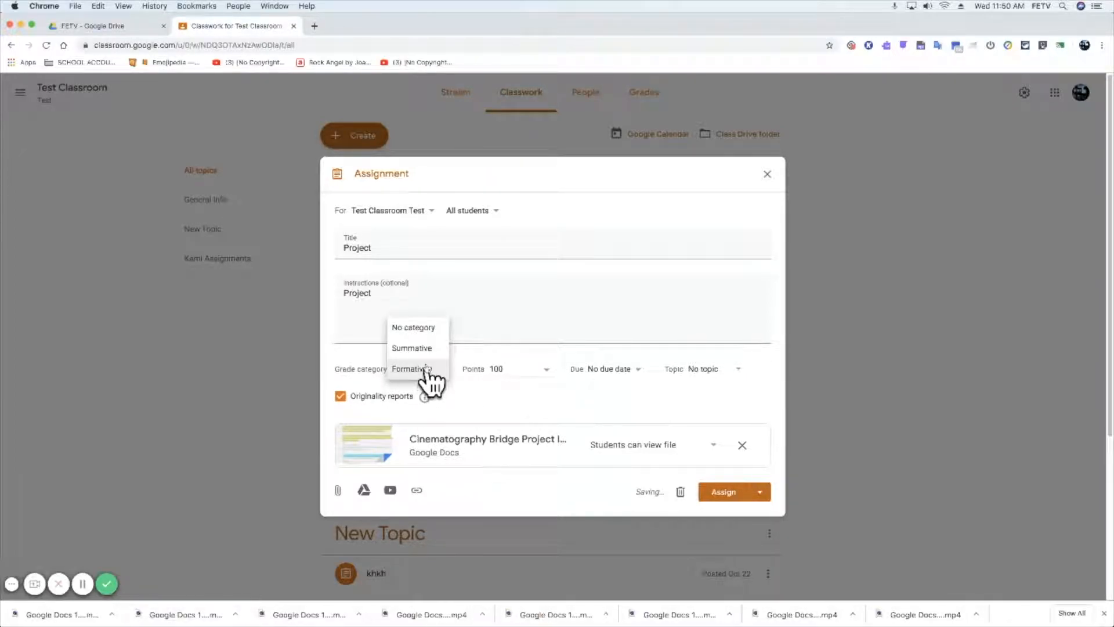
left_click(419, 348)
left_click(531, 369)
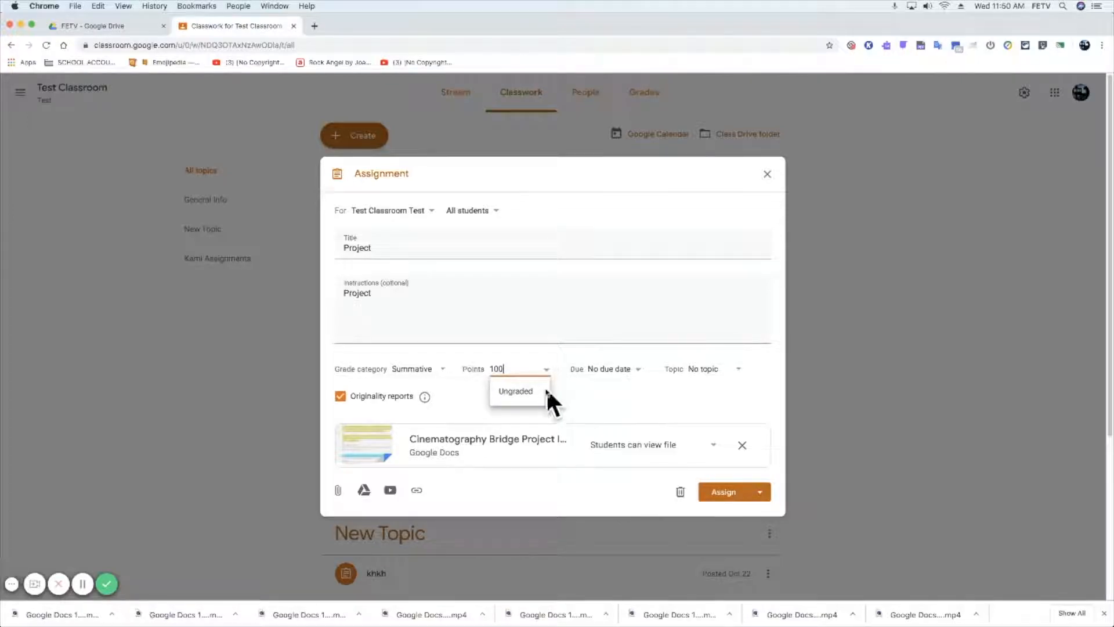
left_click(536, 387)
- Set the assignment's due date to Oct 31, 2019 and its topic to General Info
left_click(634, 371)
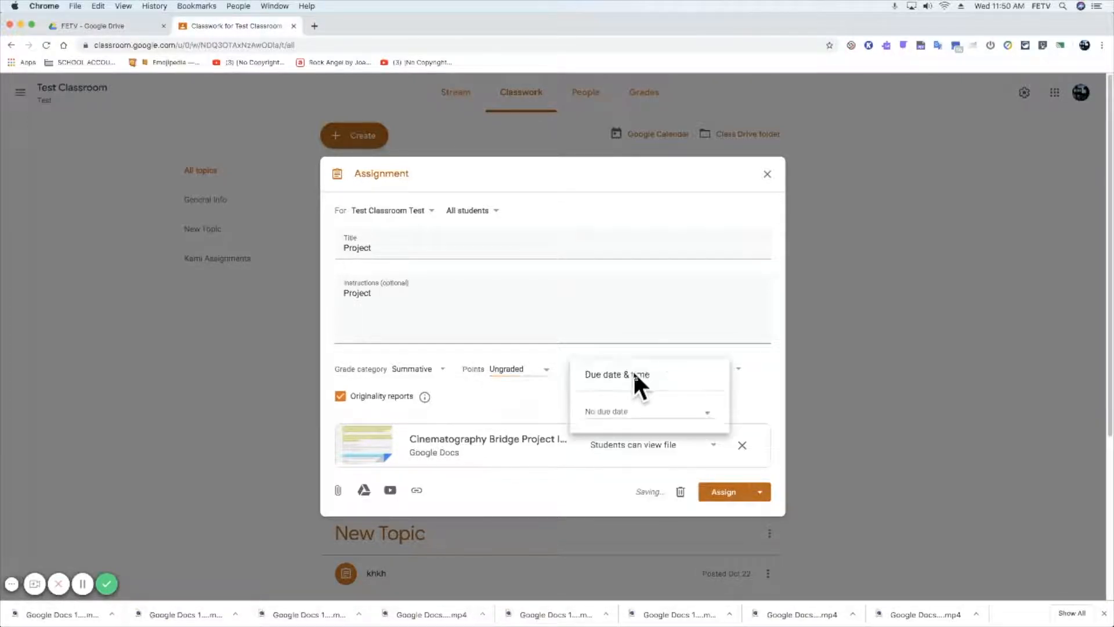
left_click(630, 412)
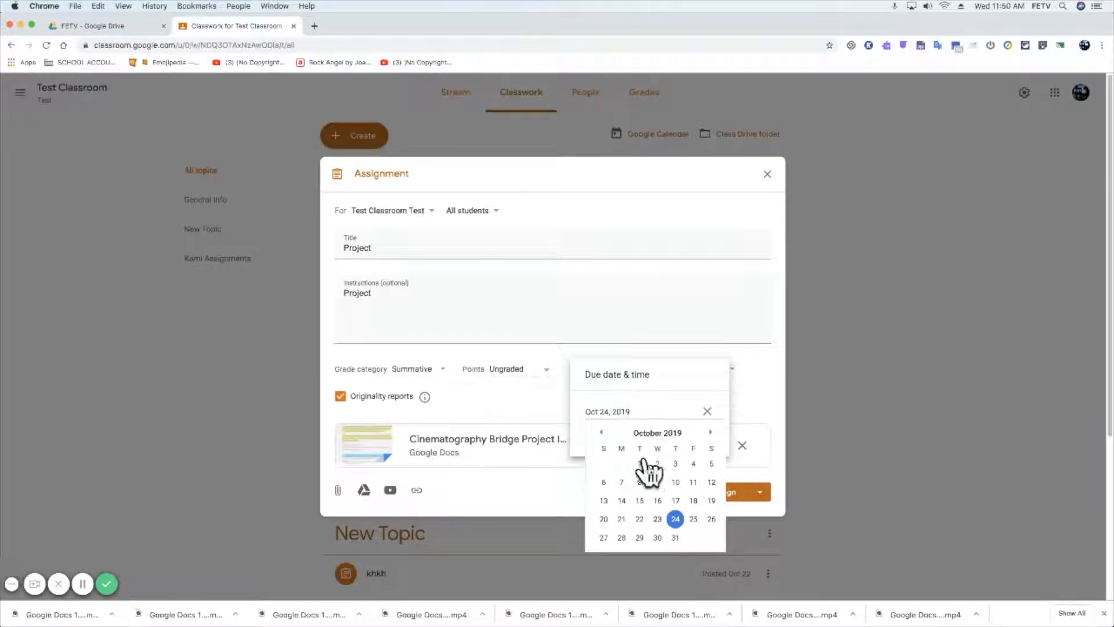
left_click(675, 537)
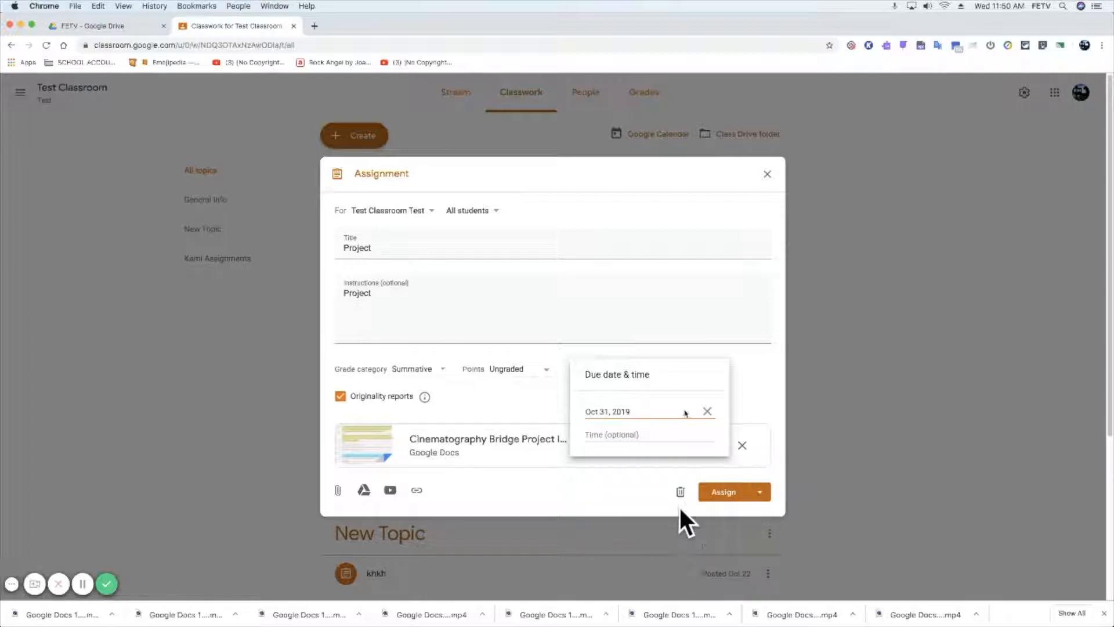
left_click(762, 407)
left_click(694, 371)
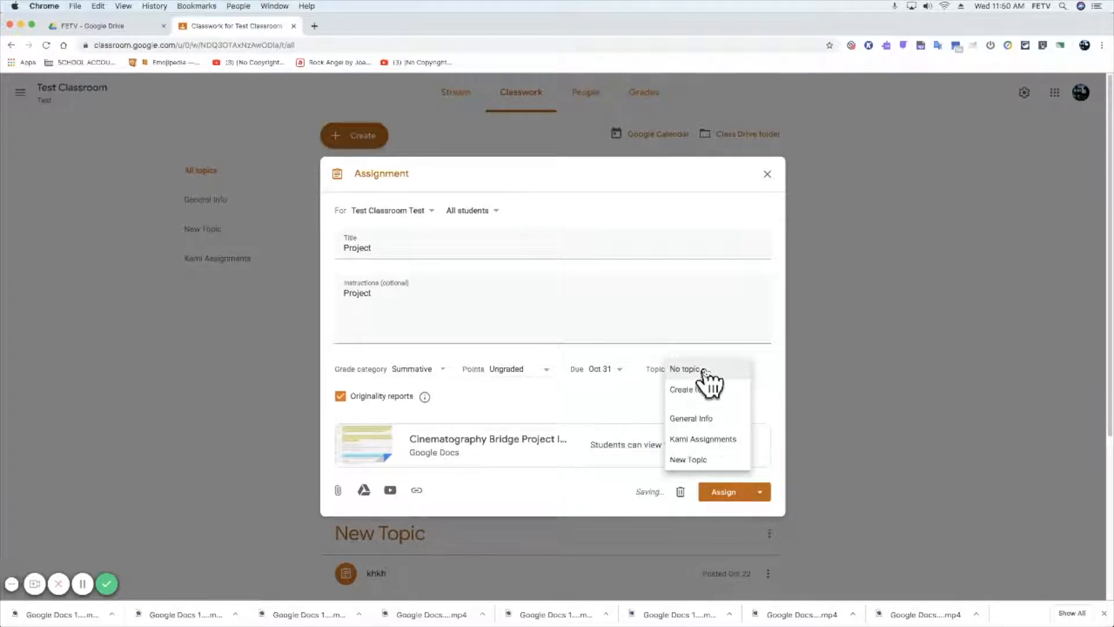
left_click(715, 419)
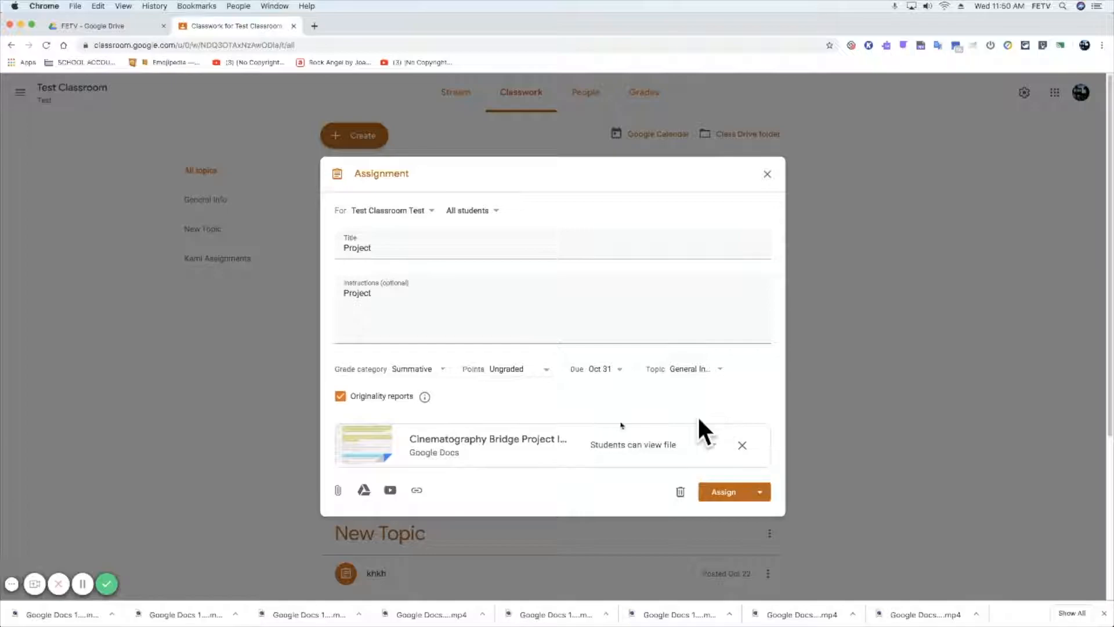
- Have the attached document copied for each student and assign the Project assignment to the class
left_click(637, 448)
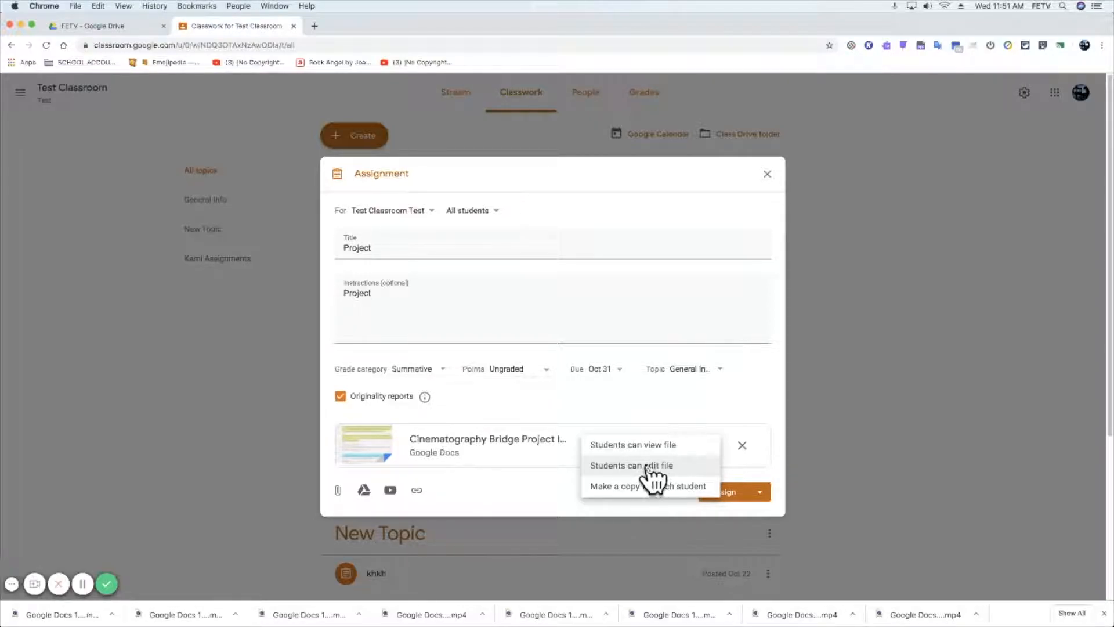
left_click(618, 487)
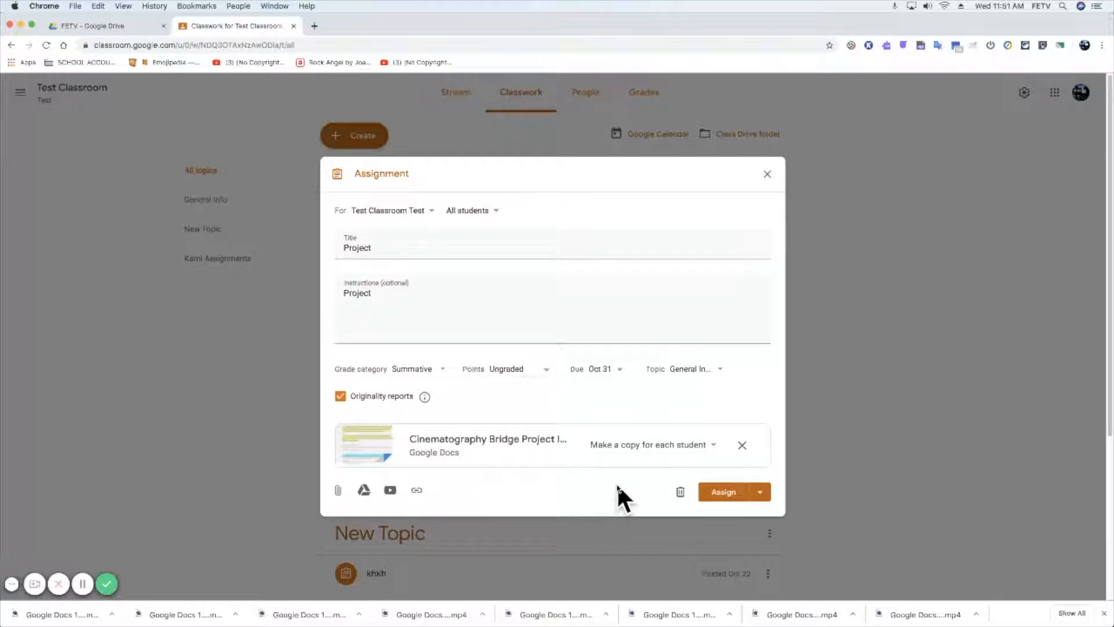
left_click(760, 492)
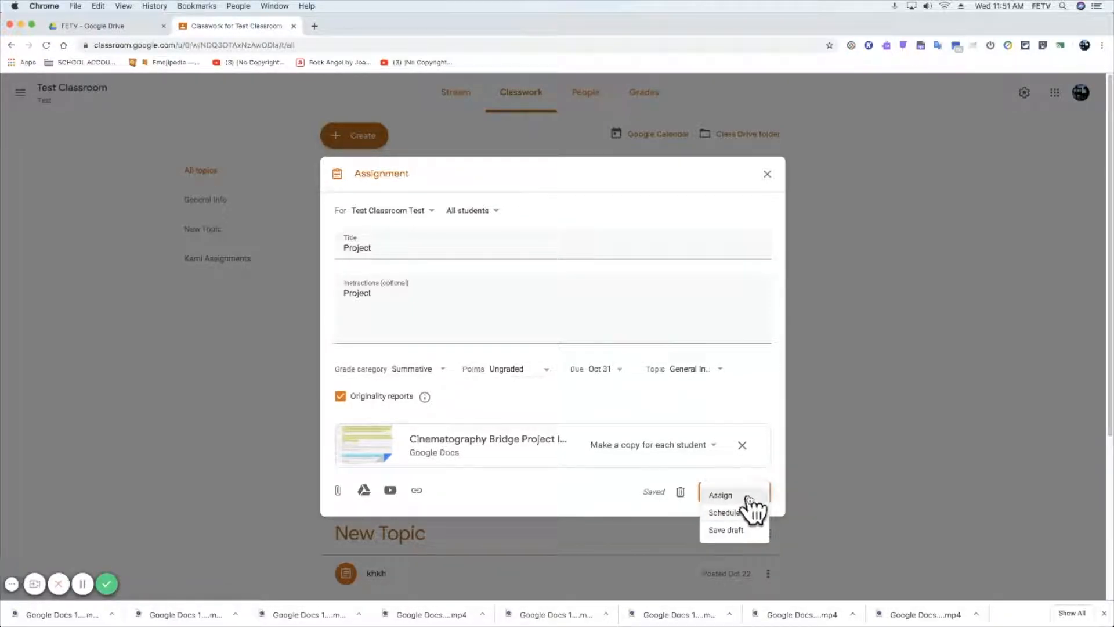
left_click(660, 457)
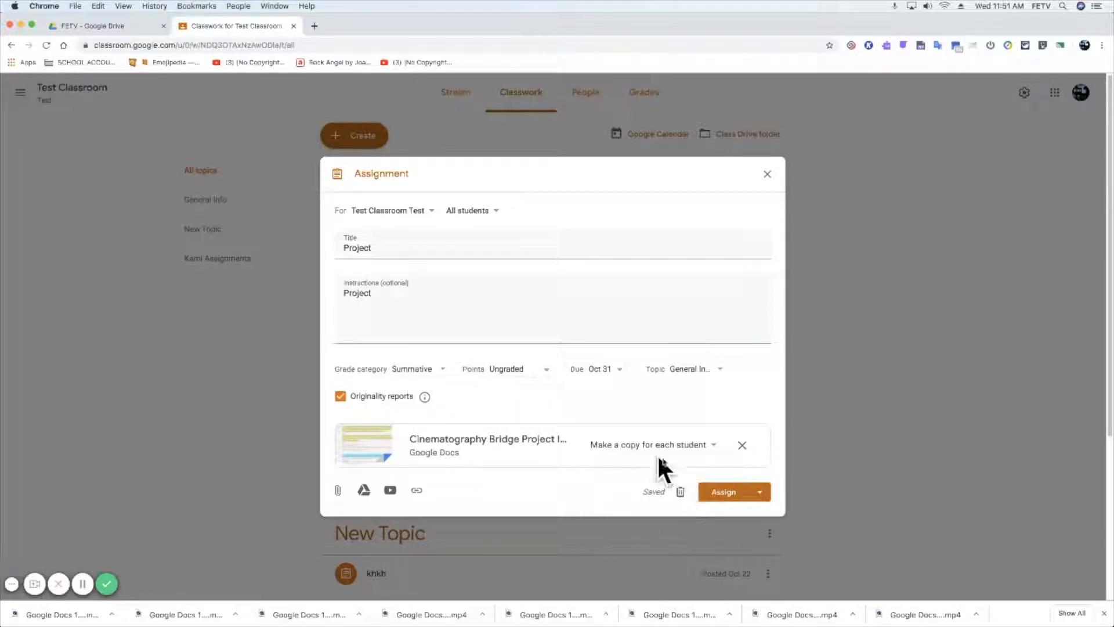
left_click(725, 493)
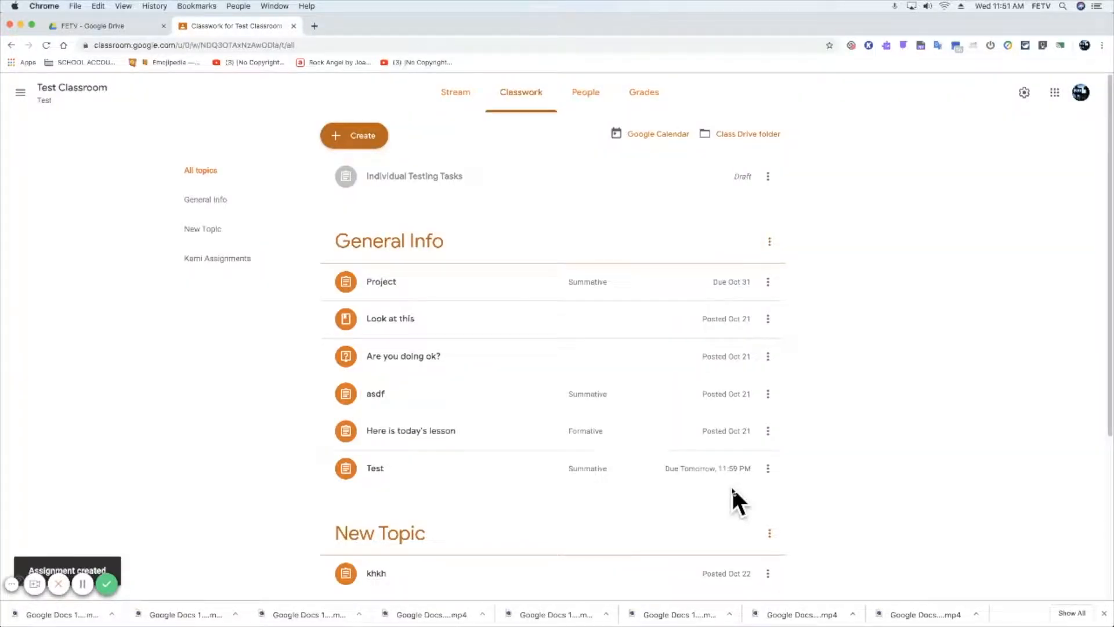
- Switch to the other Chrome profile's Google Docs window and align it with the top of the screen
left_click(1085, 45)
left_click(1004, 210)
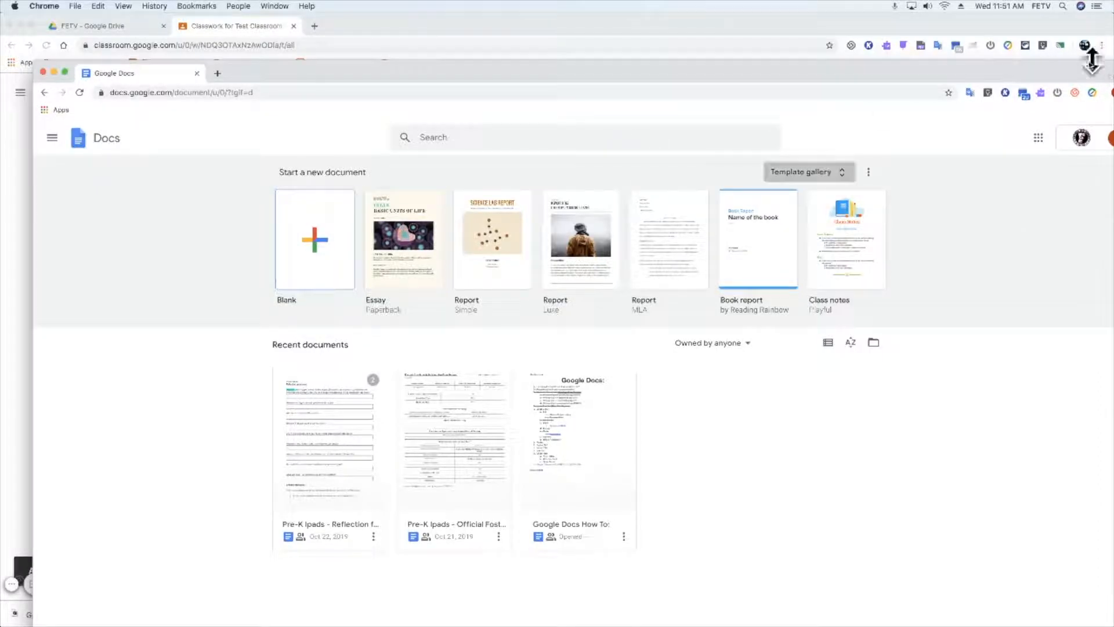
left_click_drag(638, 70, 603, 7)
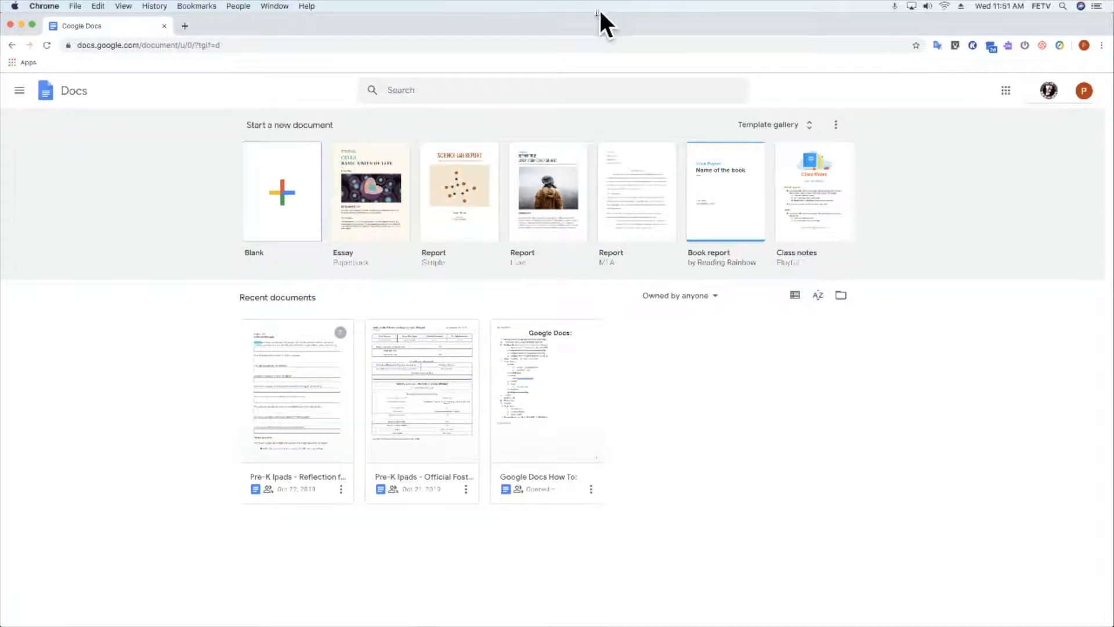
- Open Google Classroom in the student profile, enter Test Classroom and open the Project assignment
left_click(23, 62)
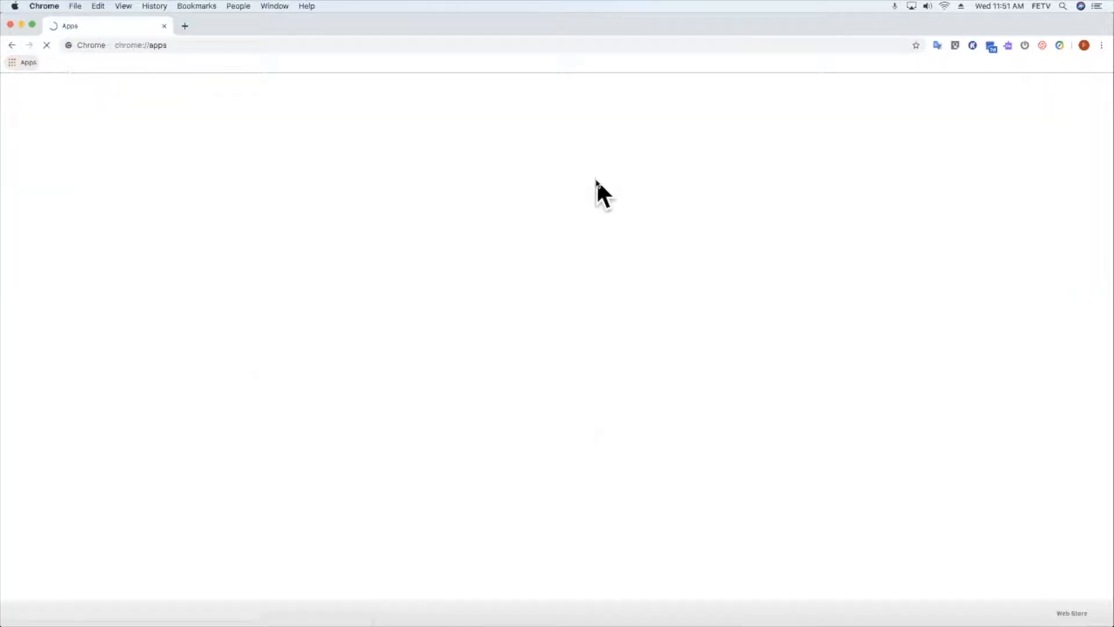
left_click(422, 337)
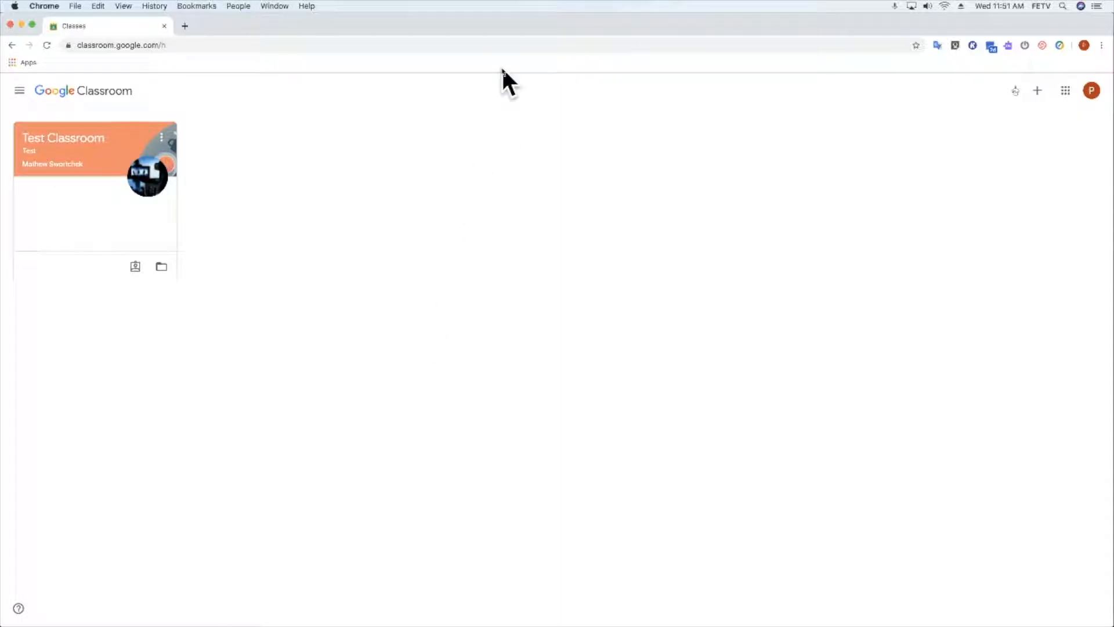
left_click(88, 140)
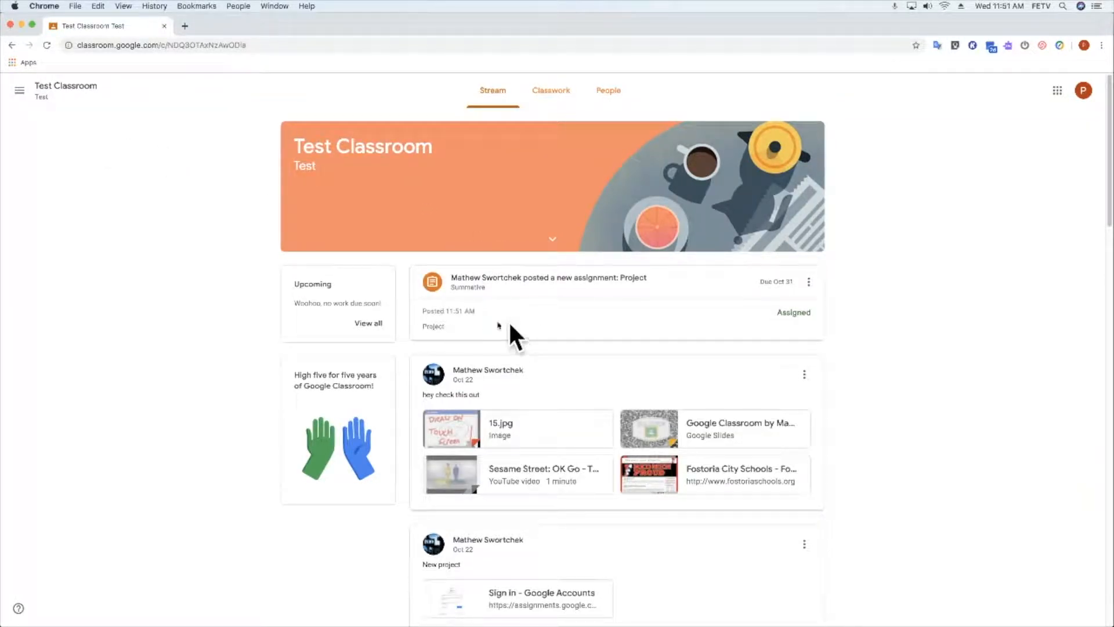
left_click(562, 286)
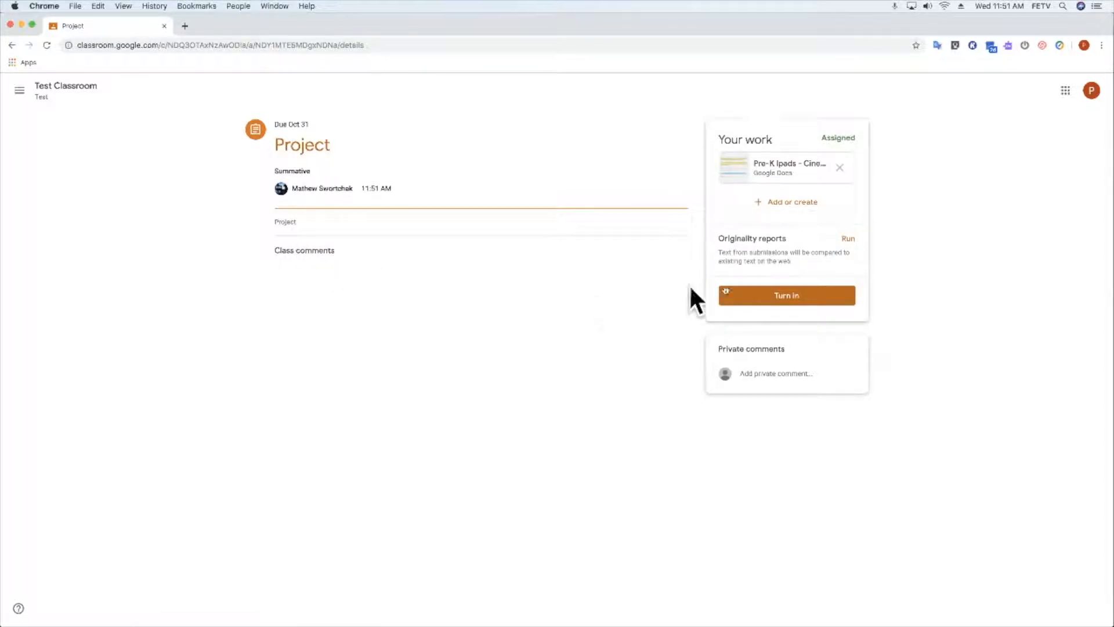
- Post the private comment "Hey I received this and I am confused" on the Project assignment
left_click(782, 373)
type("Hey I received this and I am")
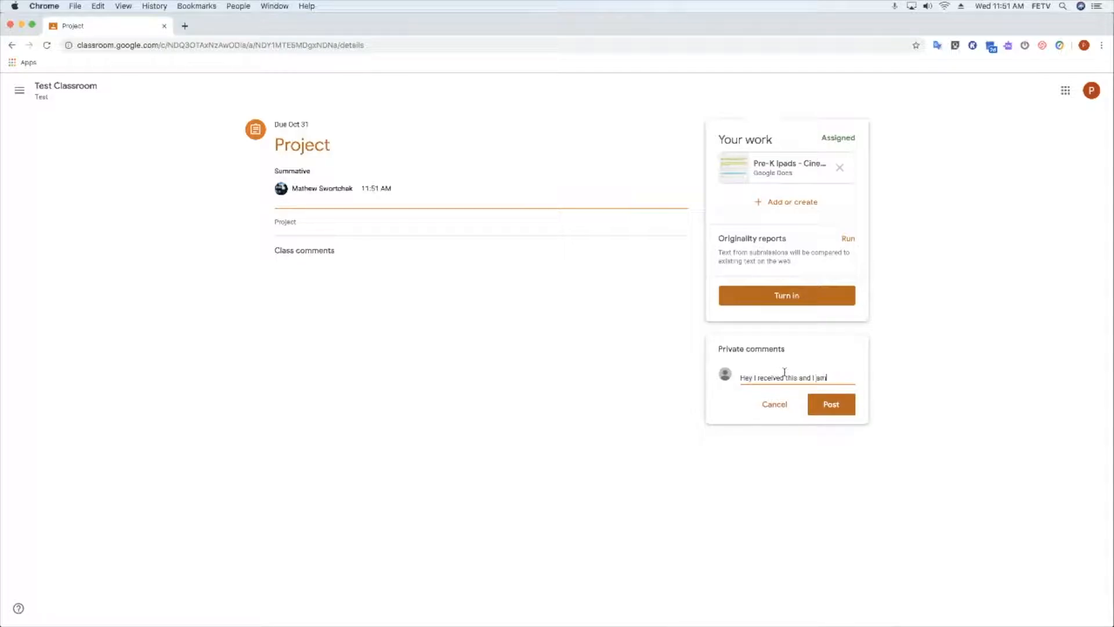
type("fused")
left_click(841, 418)
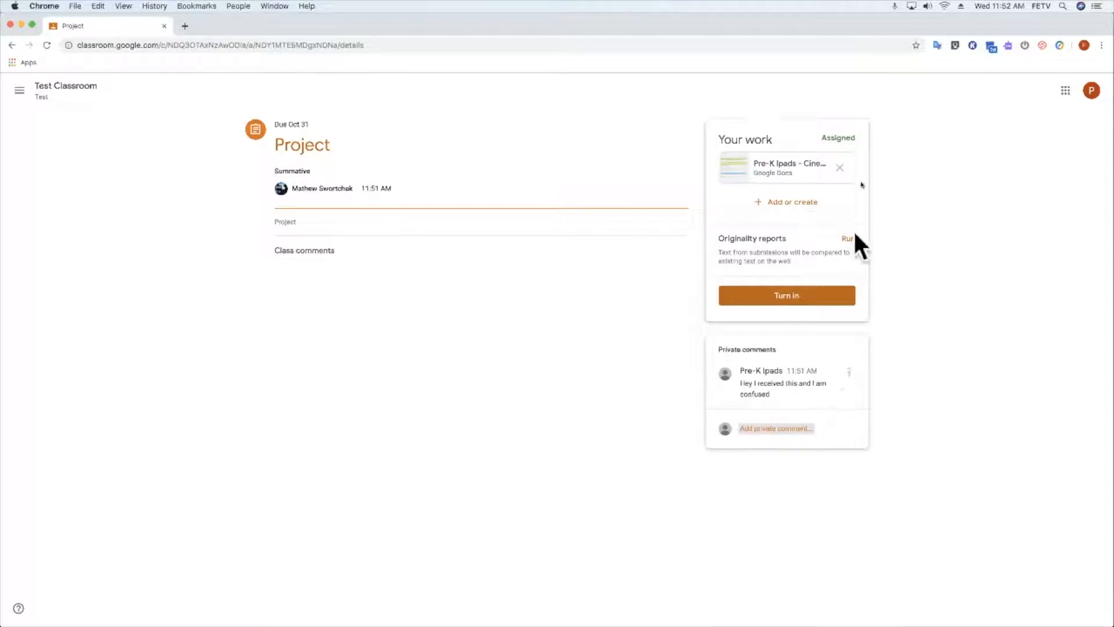
- Bring the teacher's Classroom window forward and open the Pre-K Ipads student's work for the Project assignment
left_click_drag(865, 29, 869, 365)
left_click(905, 232)
left_click(485, 288)
left_click(699, 355)
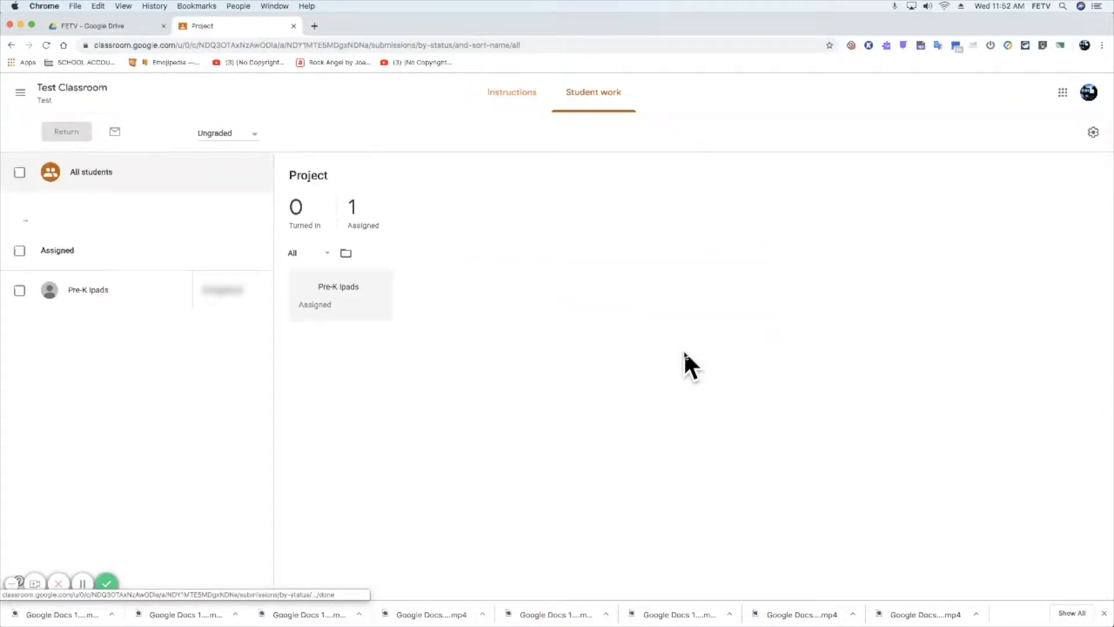
left_click(141, 294)
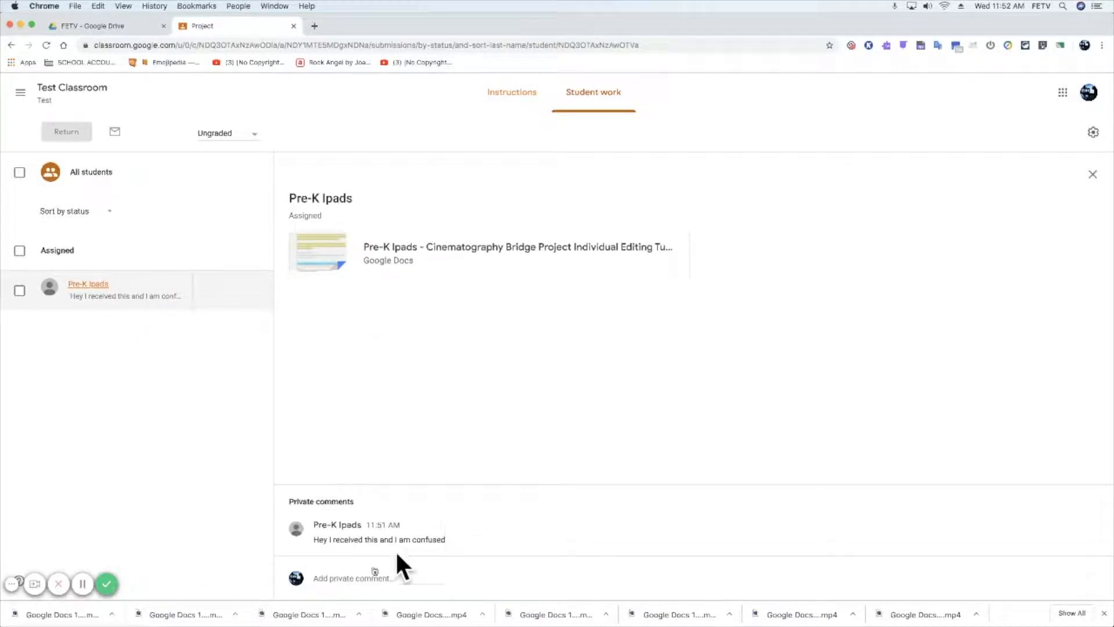
- Answer the student with the private comment "Ok come see me after school for help"
left_click(367, 578)
type("Ok come see me after school for help")
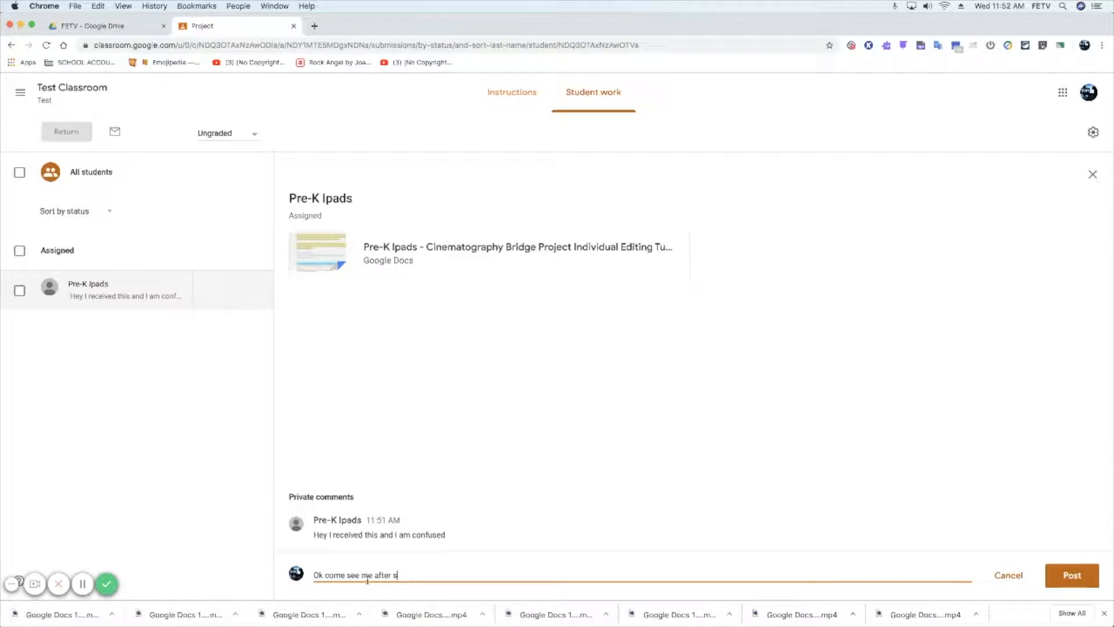
left_click(1079, 575)
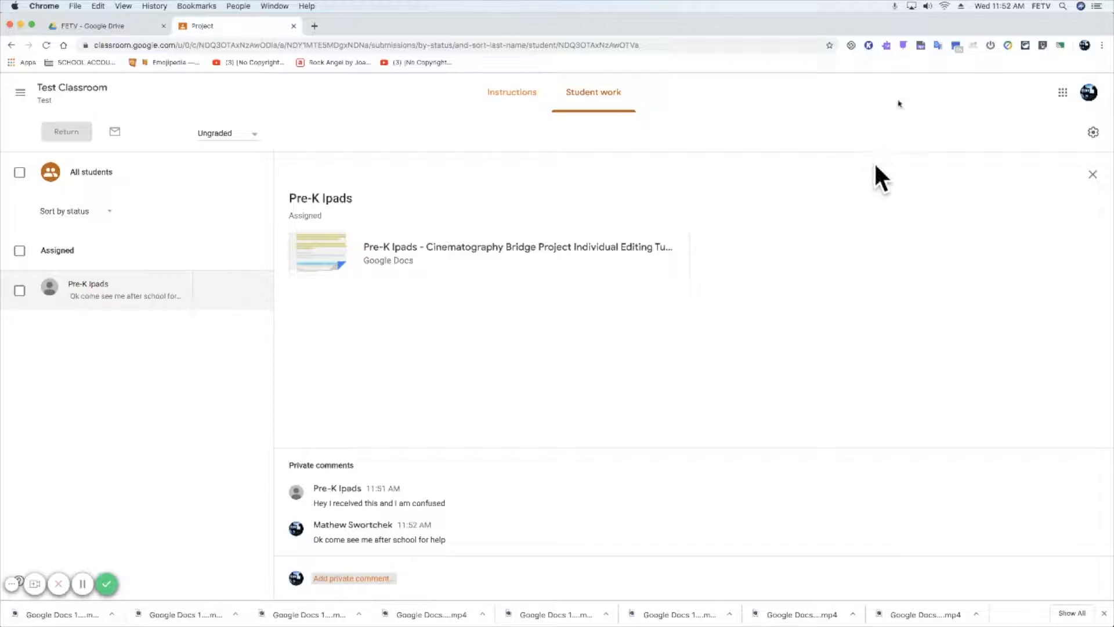
- Switch back to the student profile's window and move it up to show the full Project assignment page
mouse_move(881, 20)
left_mouse_down()
mouse_move(884, 135)
mouse_move(883, 15)
left_mouse_up()
left_click(1085, 44)
left_click(1024, 203)
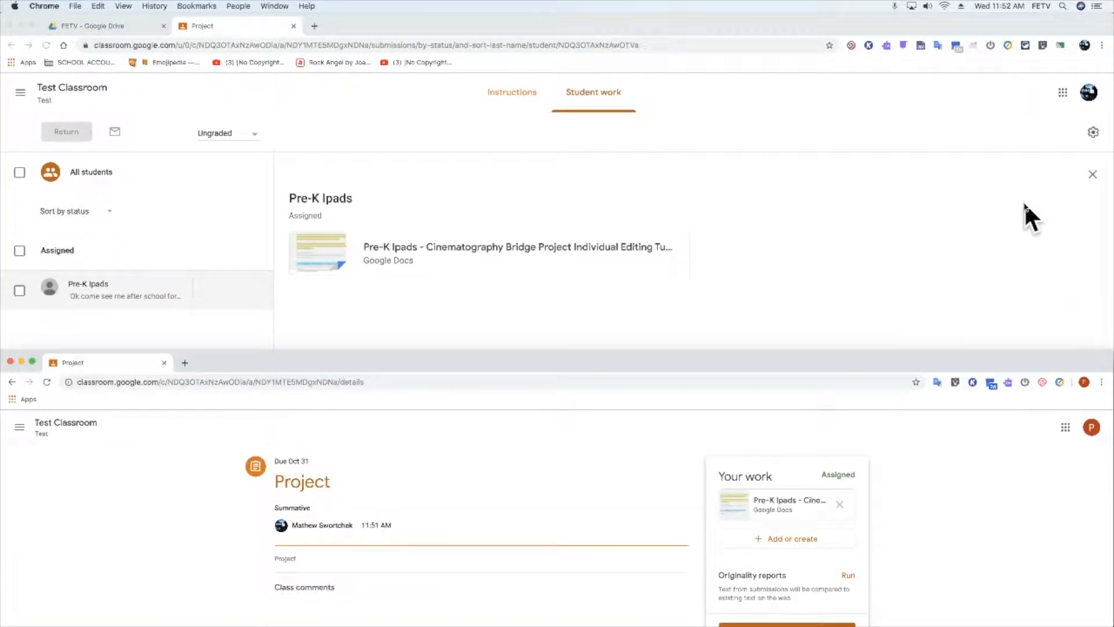
left_click_drag(923, 361, 920, 61)
left_click(715, 83)
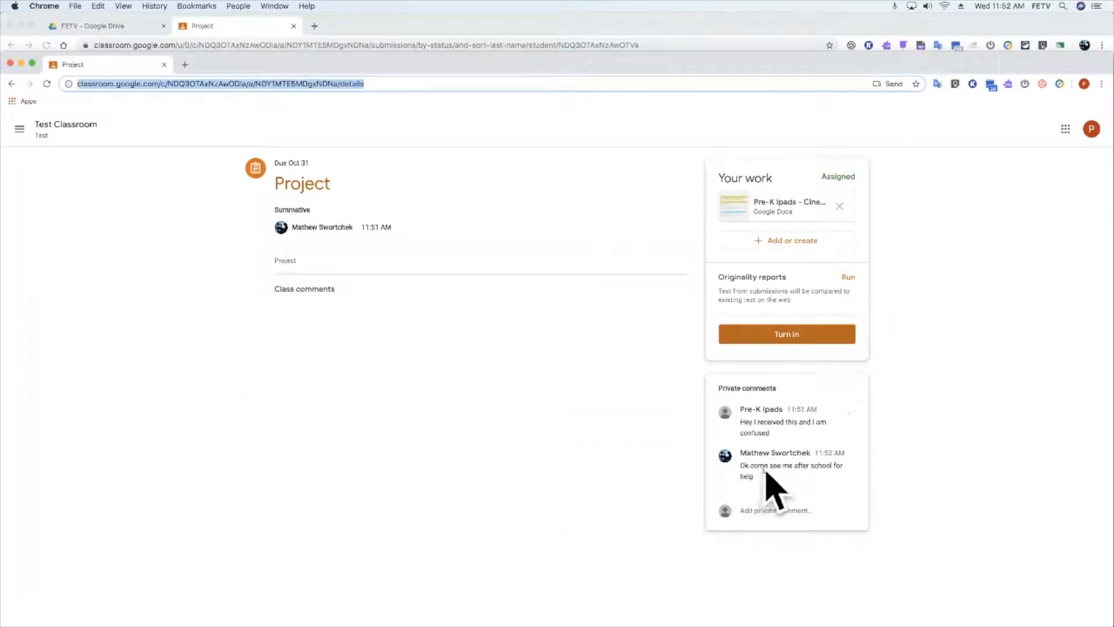
- Open the student's copy of the attached Cinematography Bridge Project document from the assignment
left_click(776, 203)
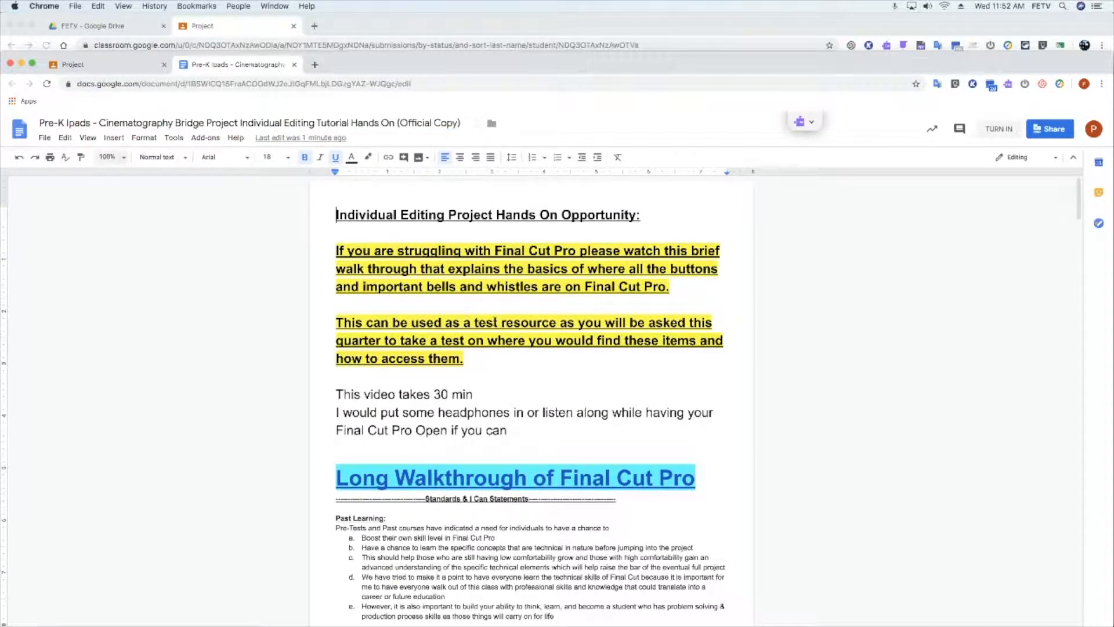
left_click(812, 122)
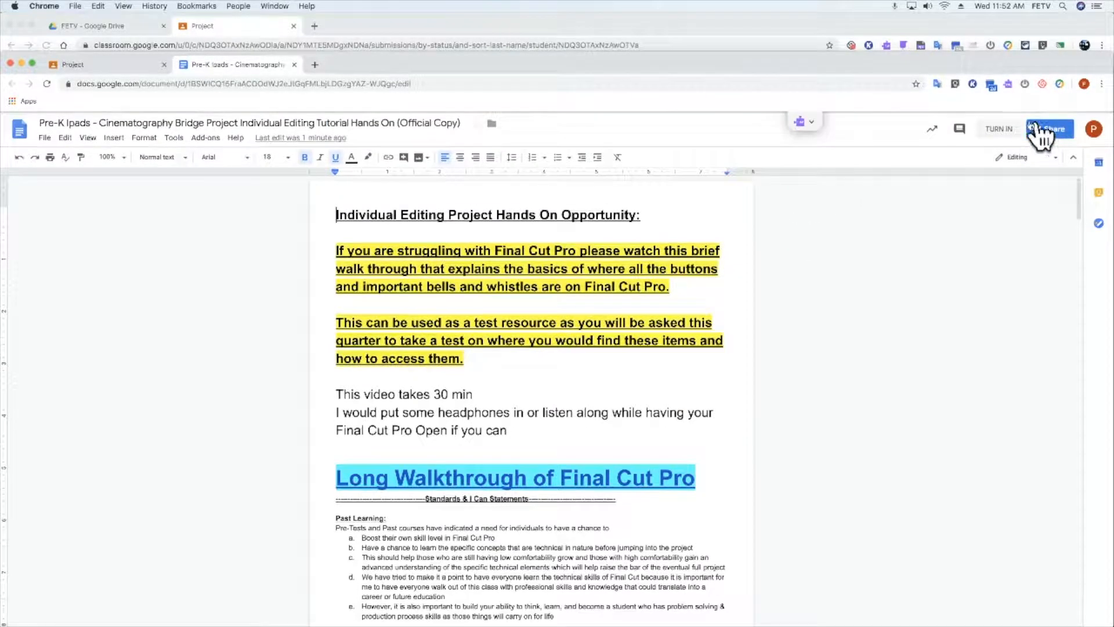
left_click(829, 70)
- Fill the 10 total tasks table for Tasks 1 to 10 with T, M, T, N, B, V, B, V, ?? and TT
scroll(537, 370, "down", 20)
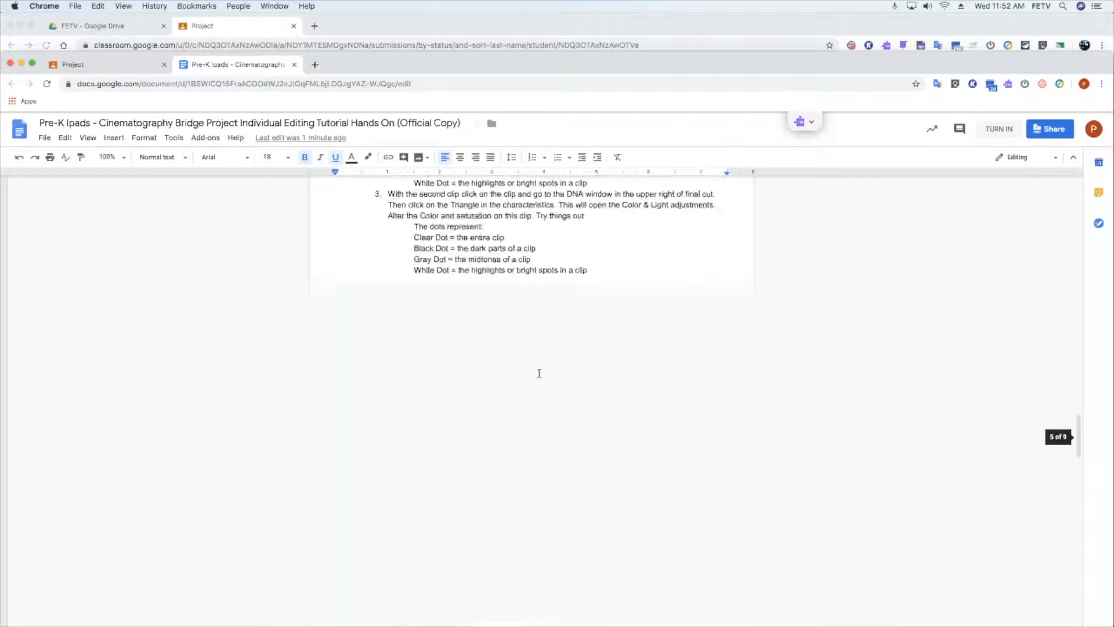
left_click(396, 284)
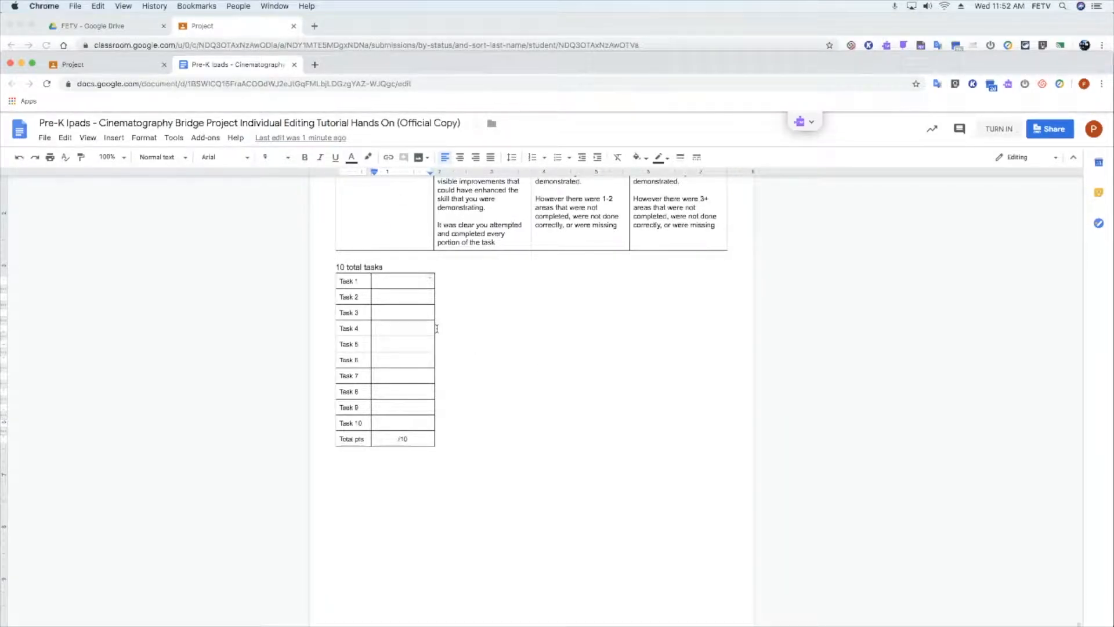
type("T")
type("M")
key("Down")
type("T")
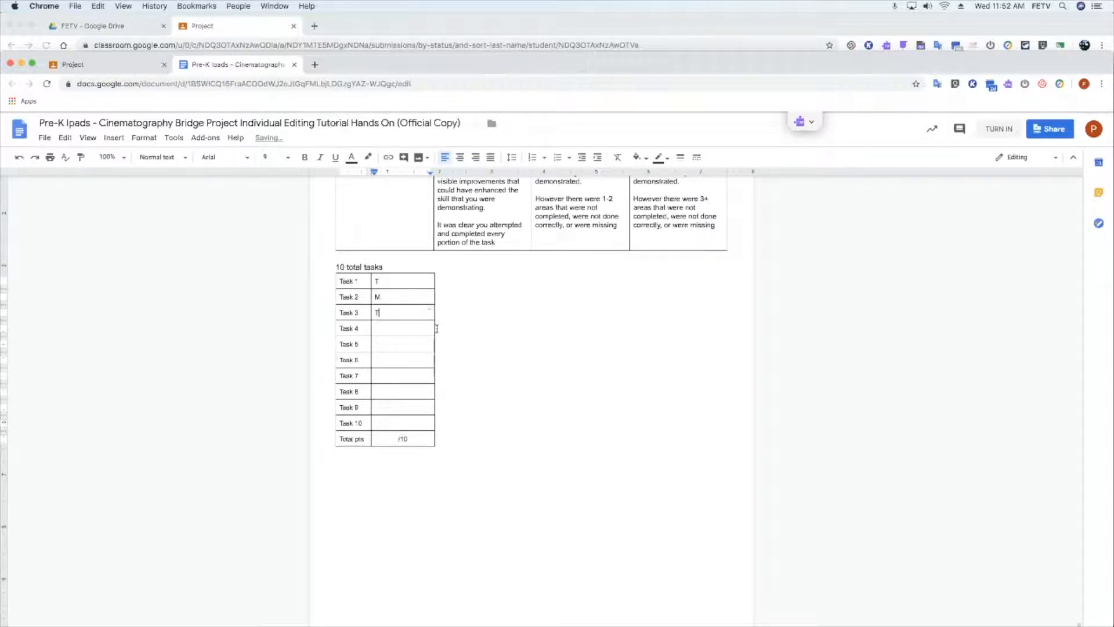
type("N")
key("Down")
type("B")
key("Down")
type("V")
key("Down")
type("B")
key("Down")
type("V")
type("??")
key("Down")
type("TT")
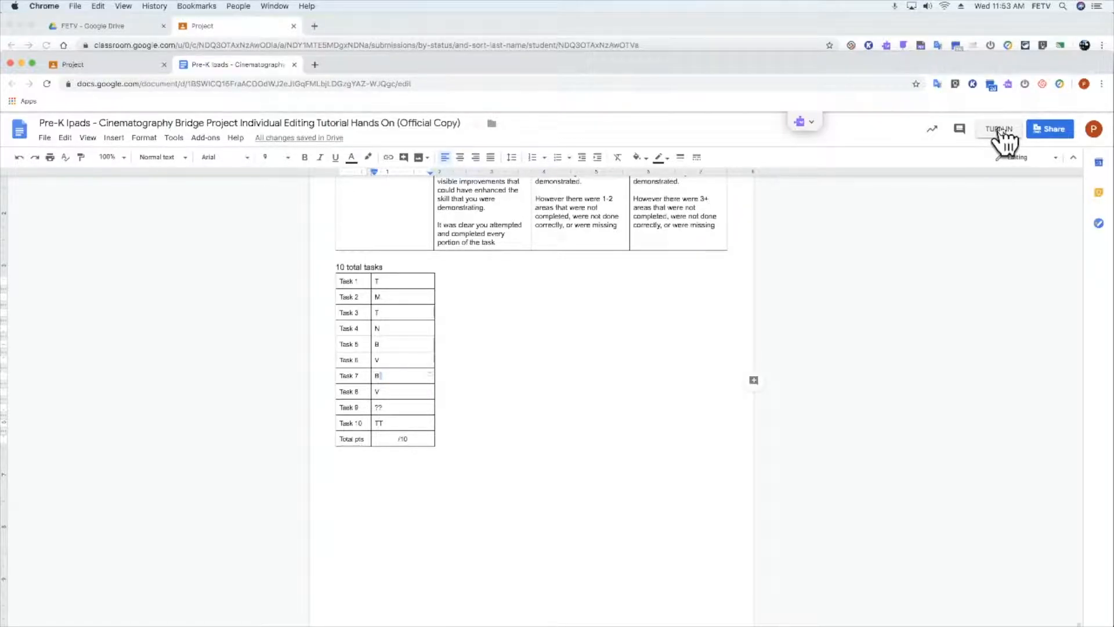
- Open the student's attached document from the teacher's window and review the 10 total tasks table at its end
left_click(468, 18)
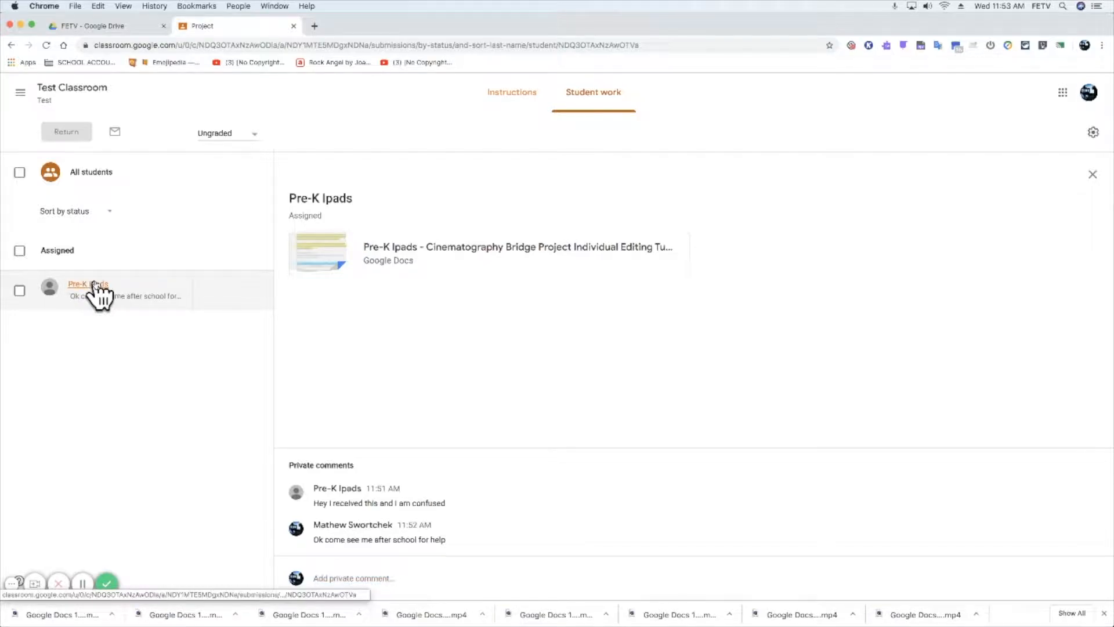
left_click(475, 260)
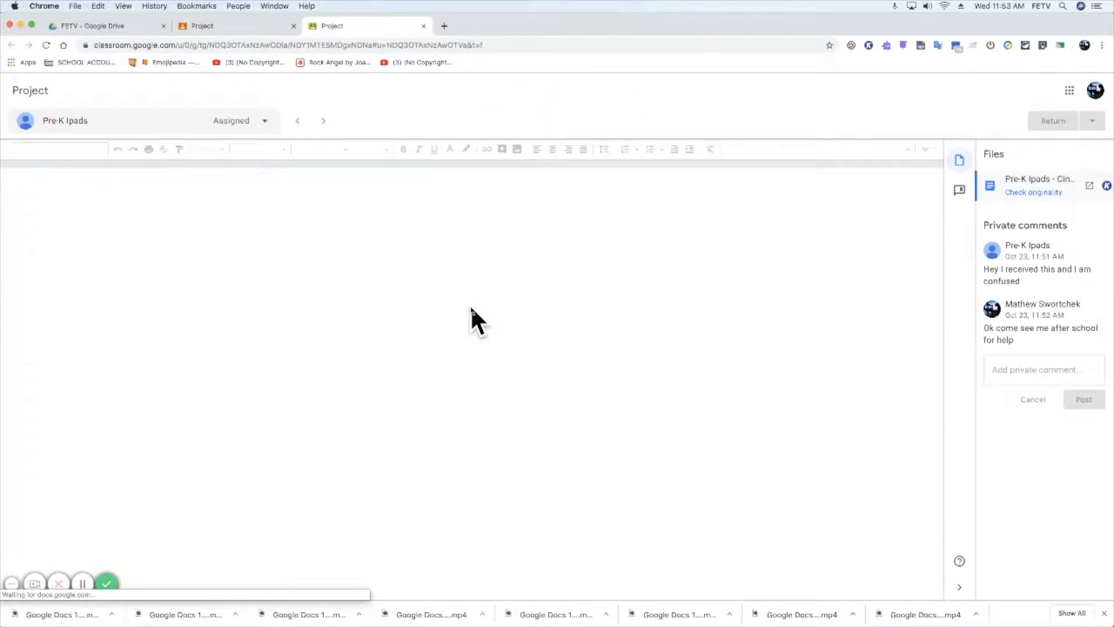
scroll(470, 308, "down", 15)
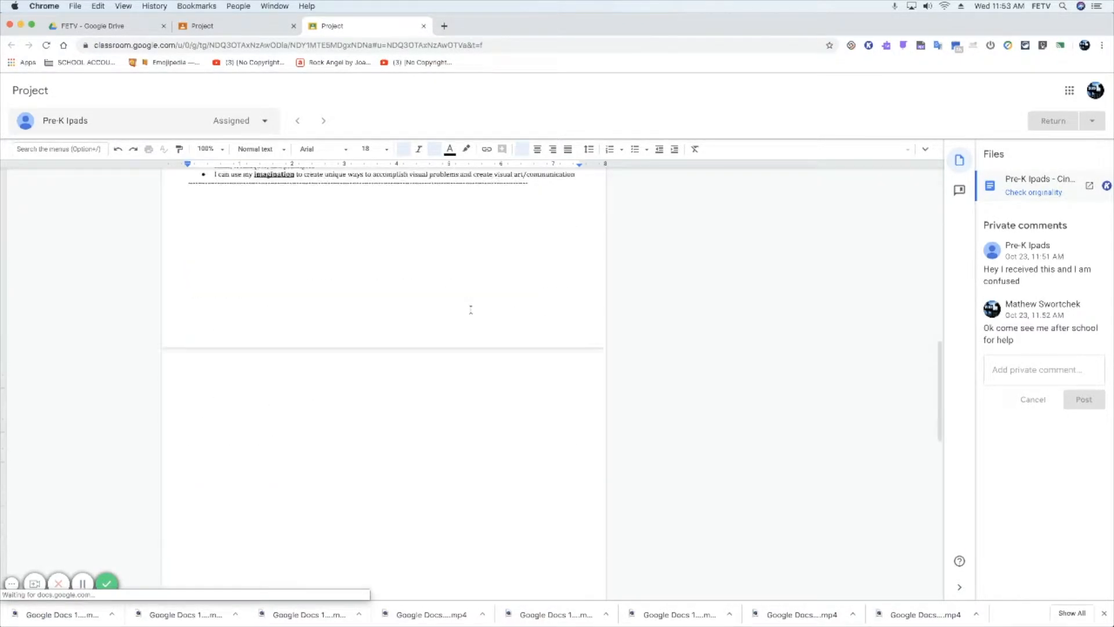
scroll(470, 309, "down", 20)
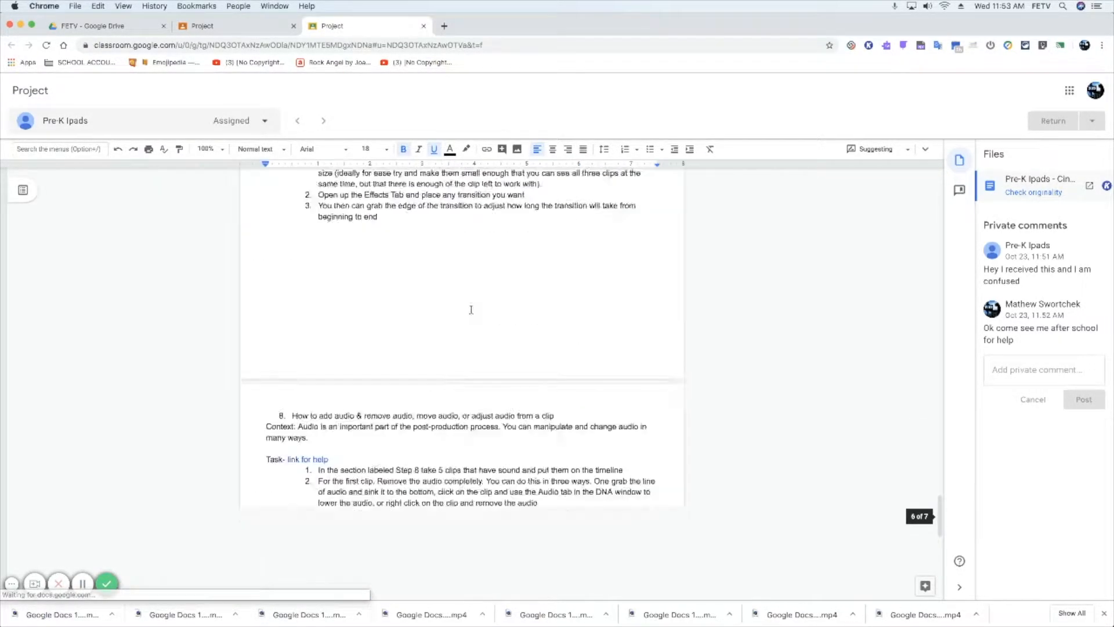
scroll(471, 309, "down", 12)
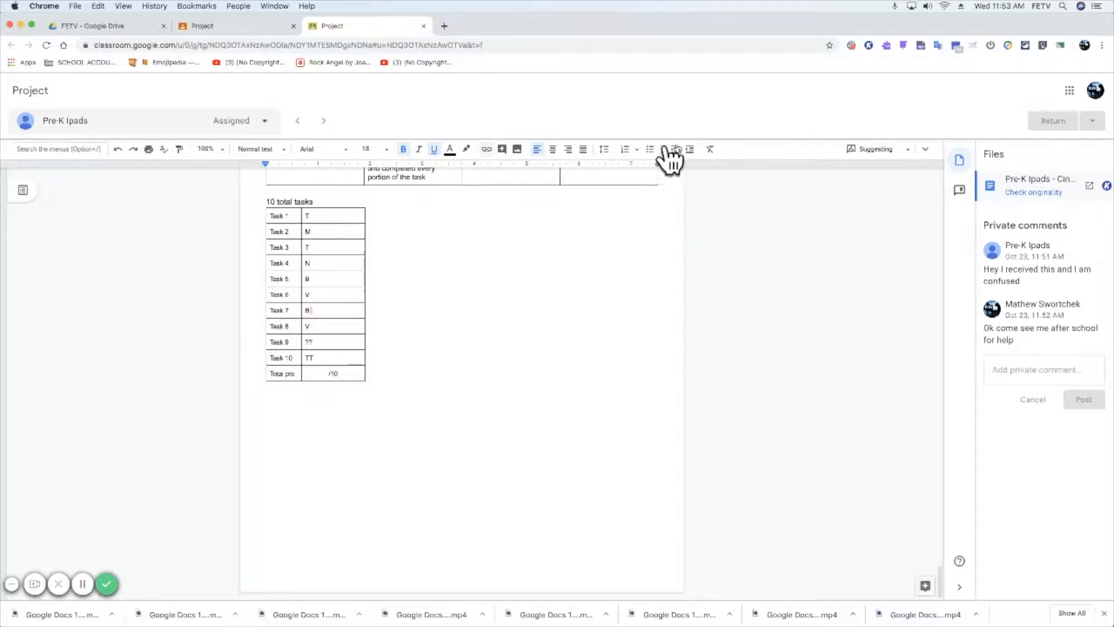
- In suggesting mode, replace the "??" entry for Task 9 with "do"
left_click(900, 150)
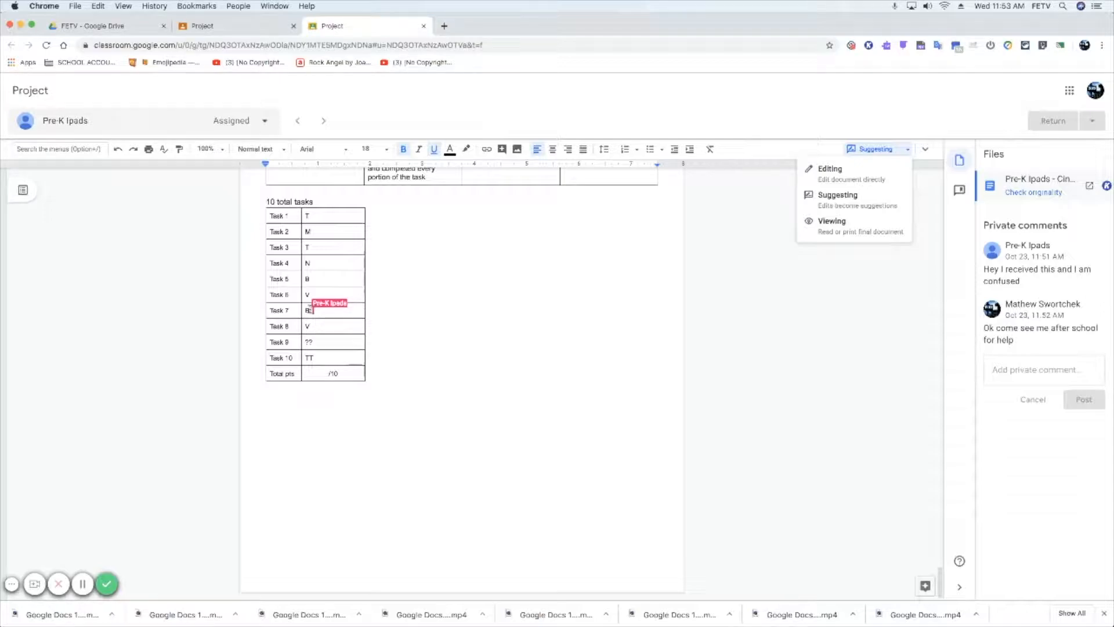
left_click_drag(314, 340, 303, 342)
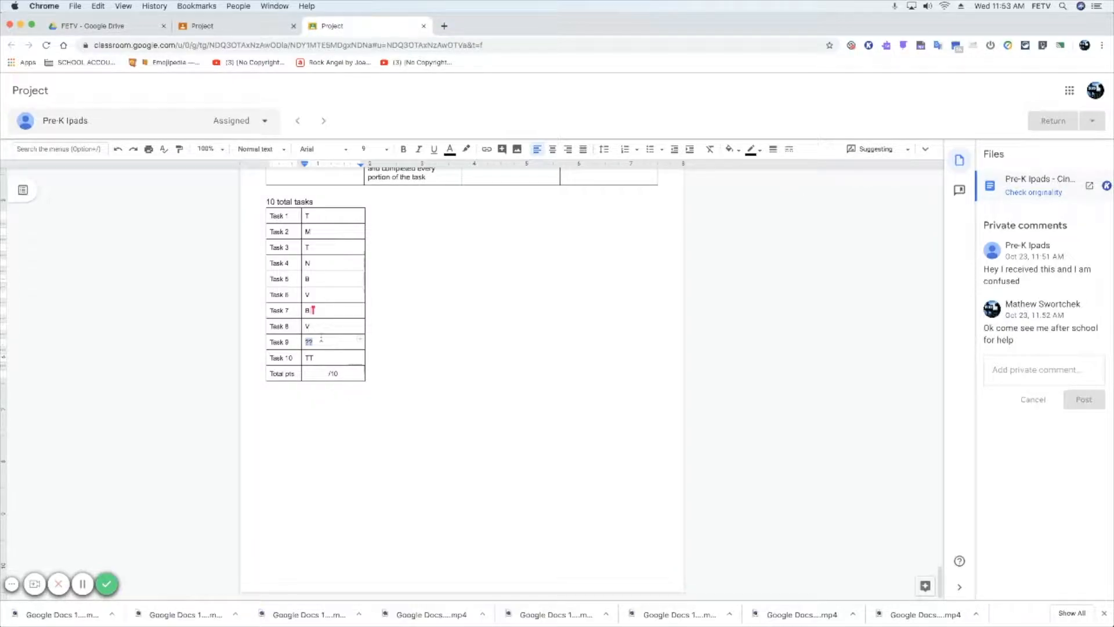
key("BackSpace")
type("do")
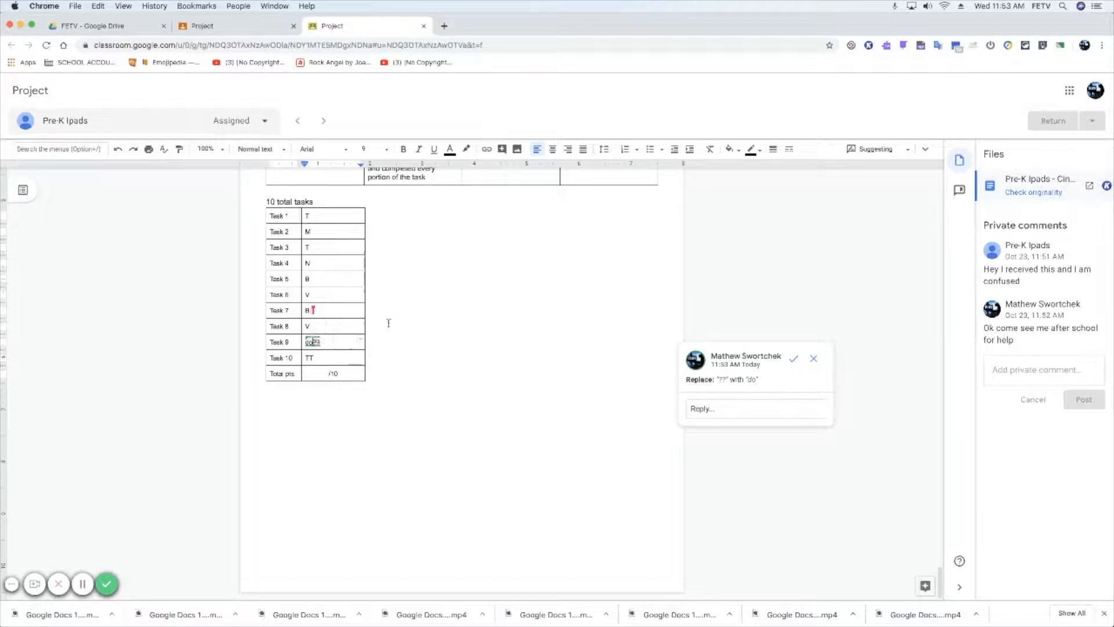
- Drop the suggested "do" for Task 9 and reply to the suggestion with "Do you need help with this?"
left_click(730, 406)
type("d0")
key("BackSpace")
key("BackSpace")
type("dO")
type(" you")
type(" need help wil")
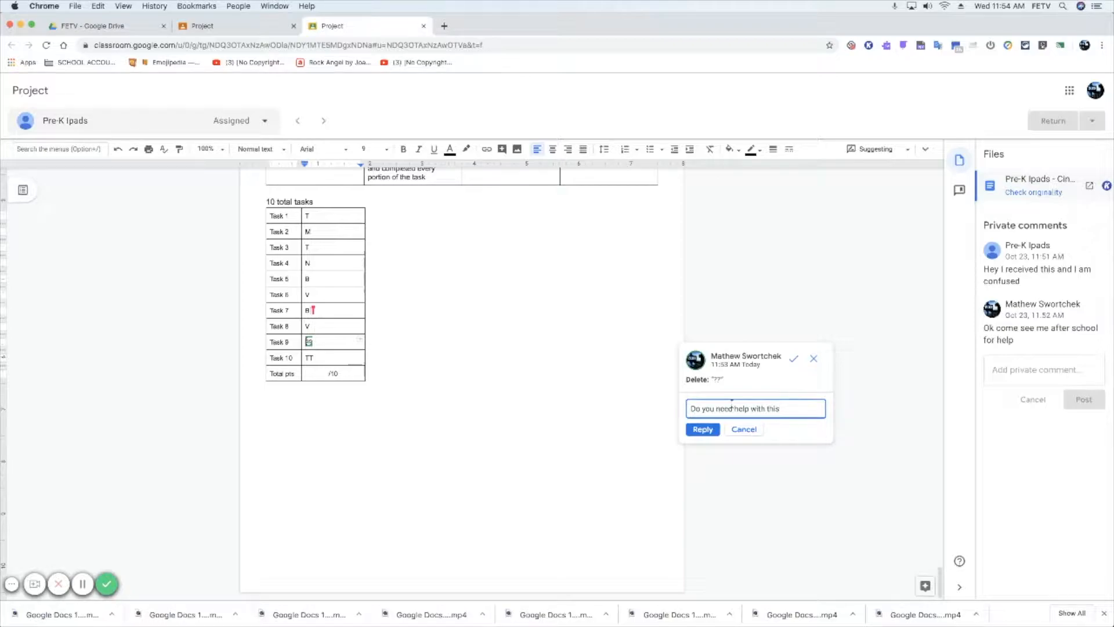
left_click(695, 430)
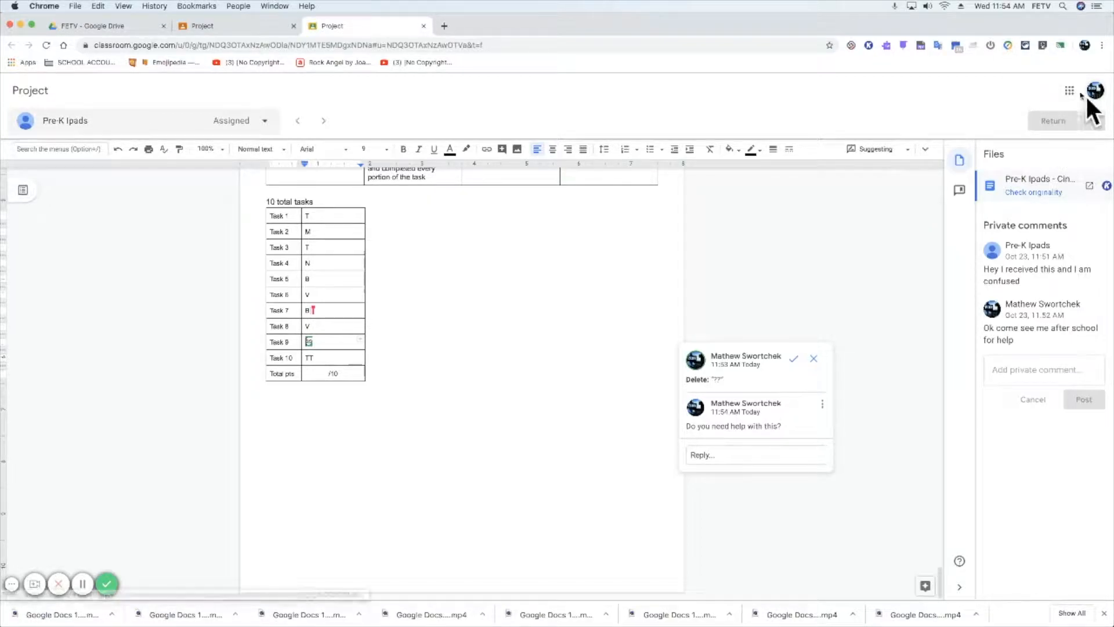
- Switch to the student profile and reply "Yeah I am not sure what Task 7 is asking for?" to the Task 9 suggestion
left_click(1081, 44)
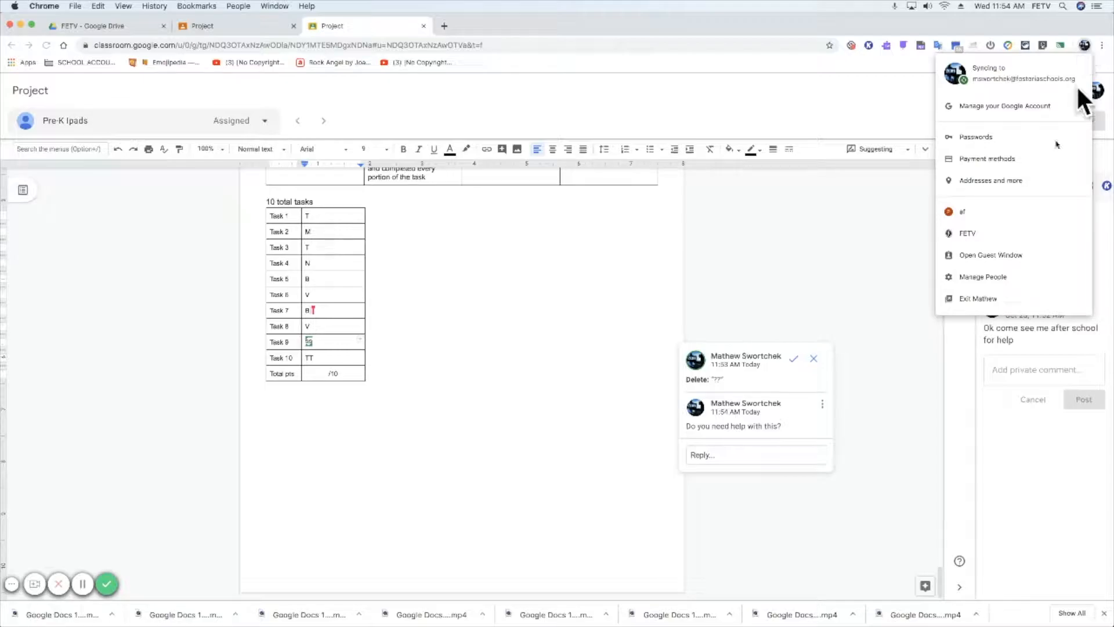
left_click(999, 211)
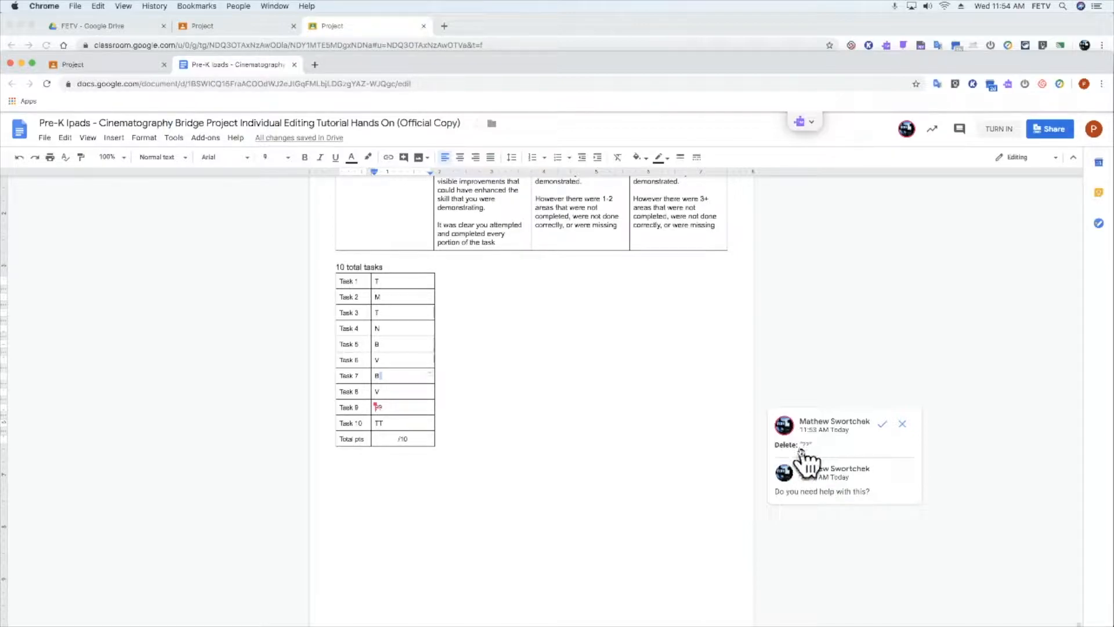
left_click(825, 491)
type("Y")
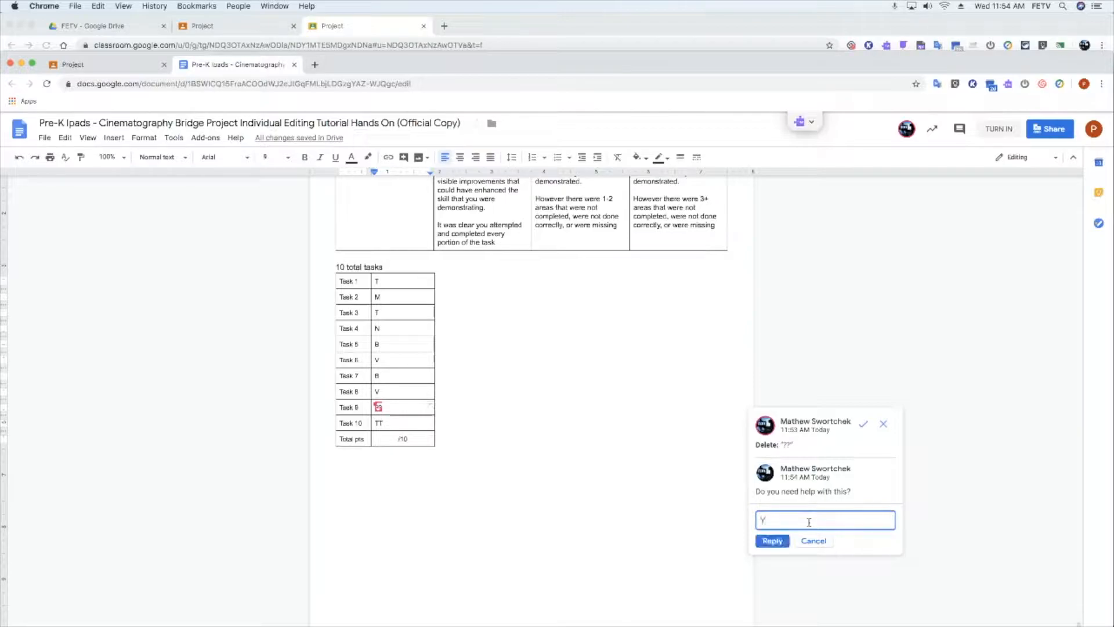
type("eah I am not sure what Task 7 is asking for?")
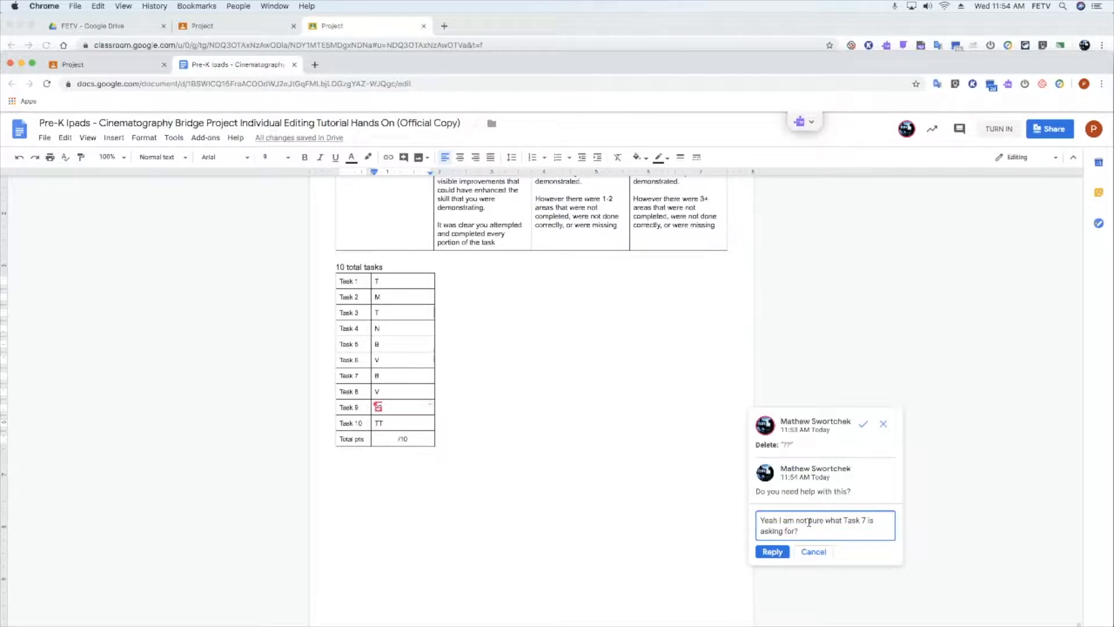
left_click(779, 551)
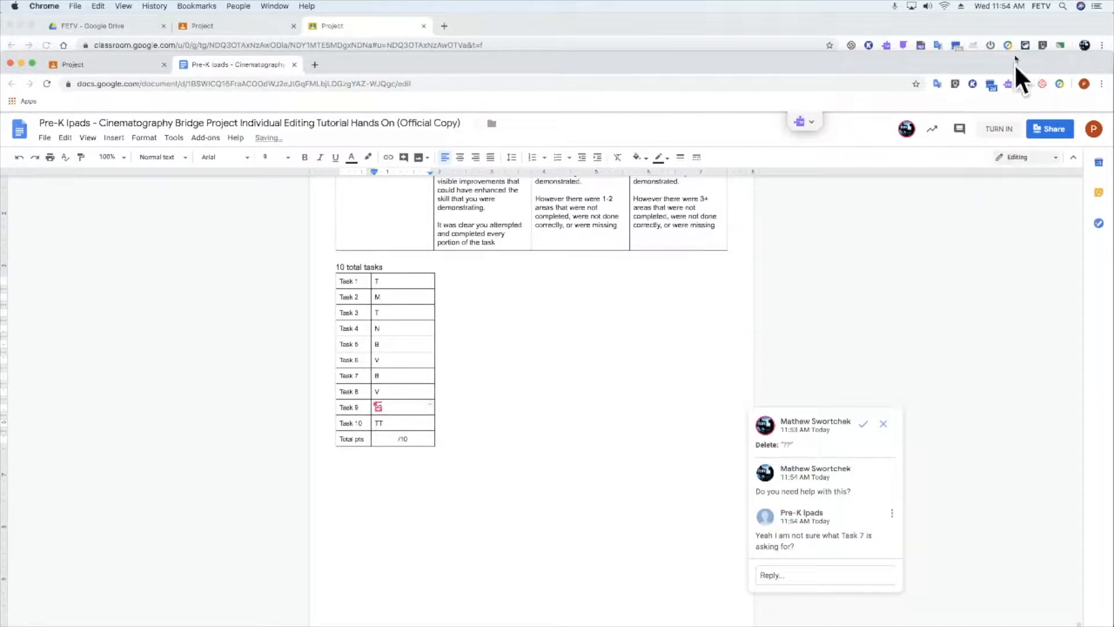
- Return to the teacher's window and look over the document's editing modes and the comment bank
left_click(1015, 23)
left_click(754, 511)
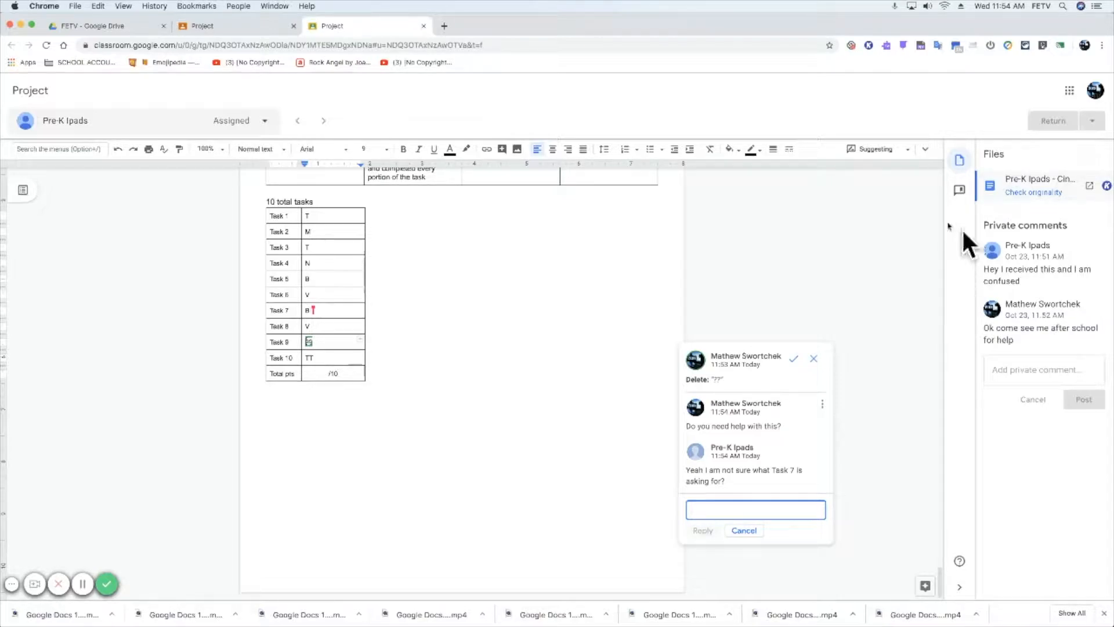
left_click(904, 152)
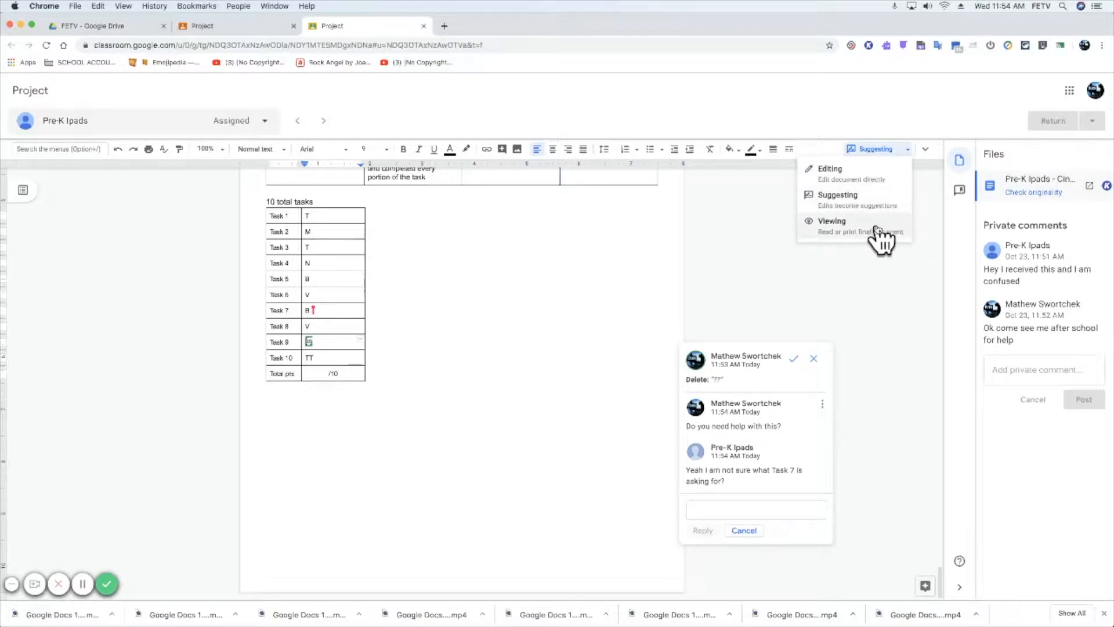
left_click(960, 192)
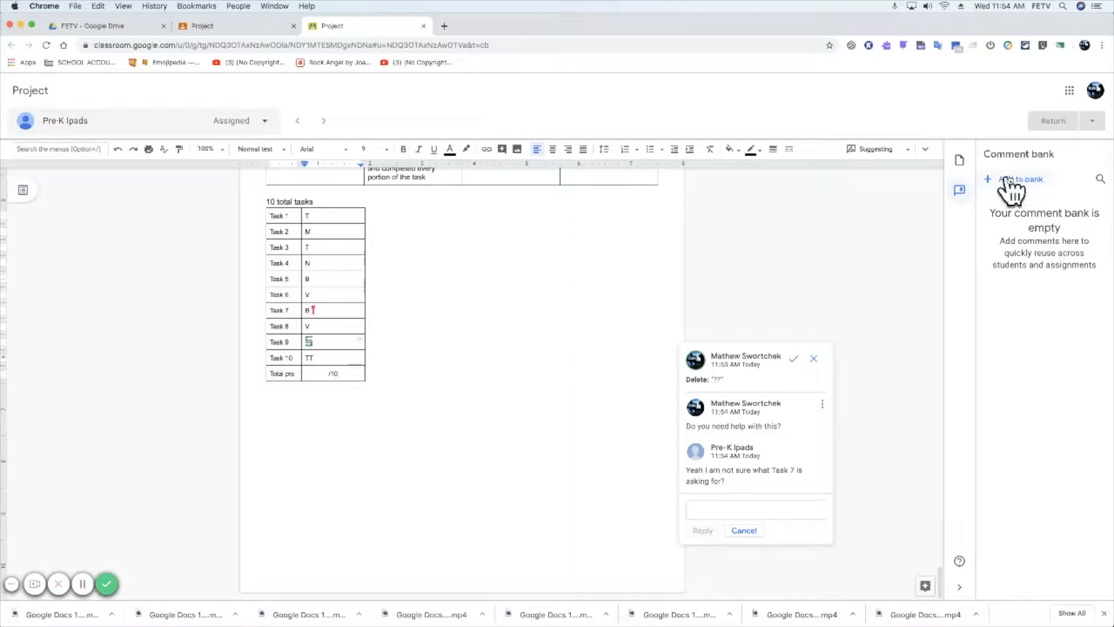
left_click(960, 161)
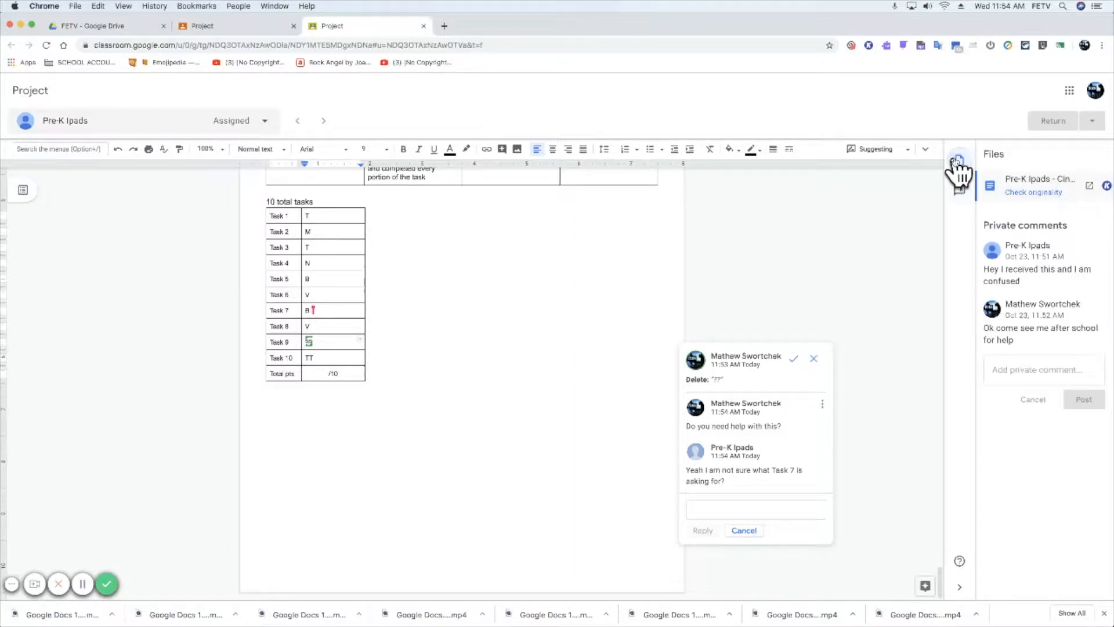
- Run the originality check on the student's document and examine the first flagged passage and its top match in the report
left_click(1020, 195)
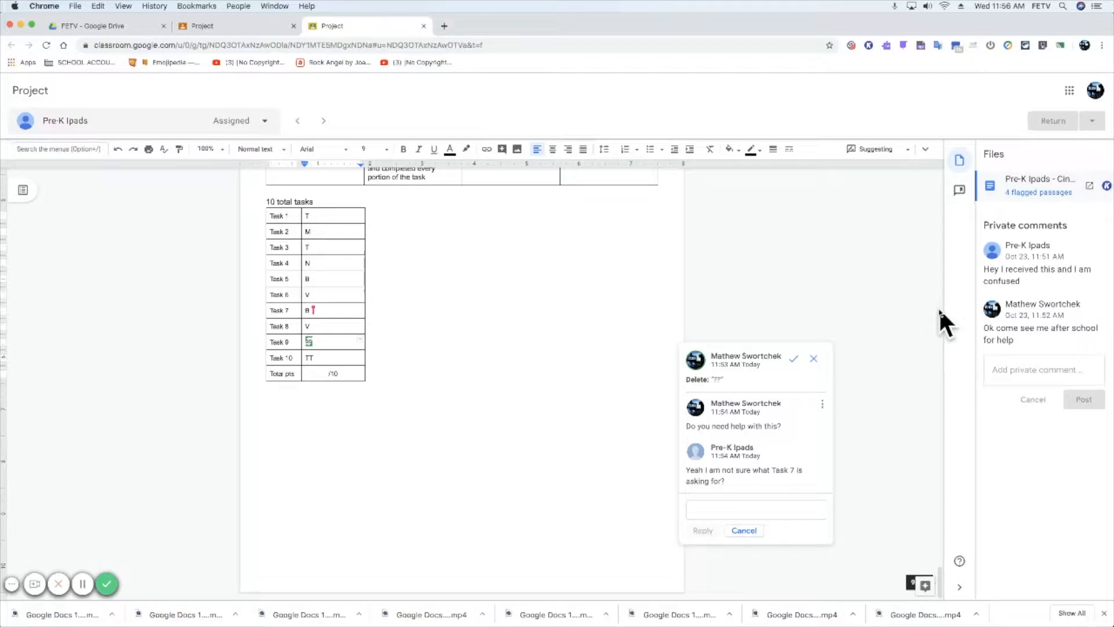
left_click(1032, 193)
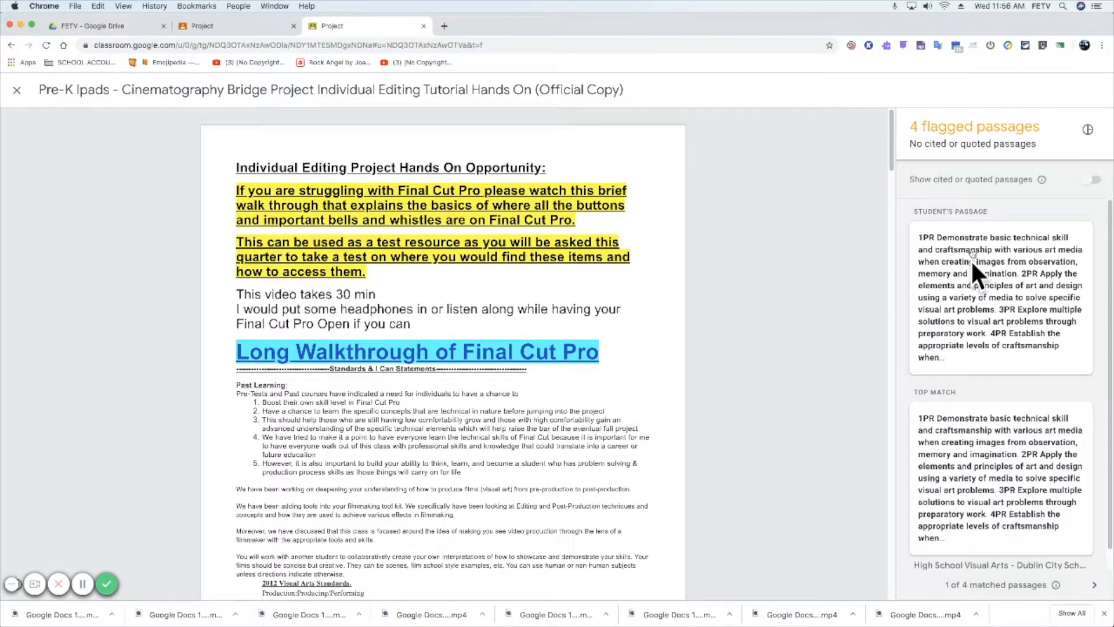
scroll(561, 314, "down", 1)
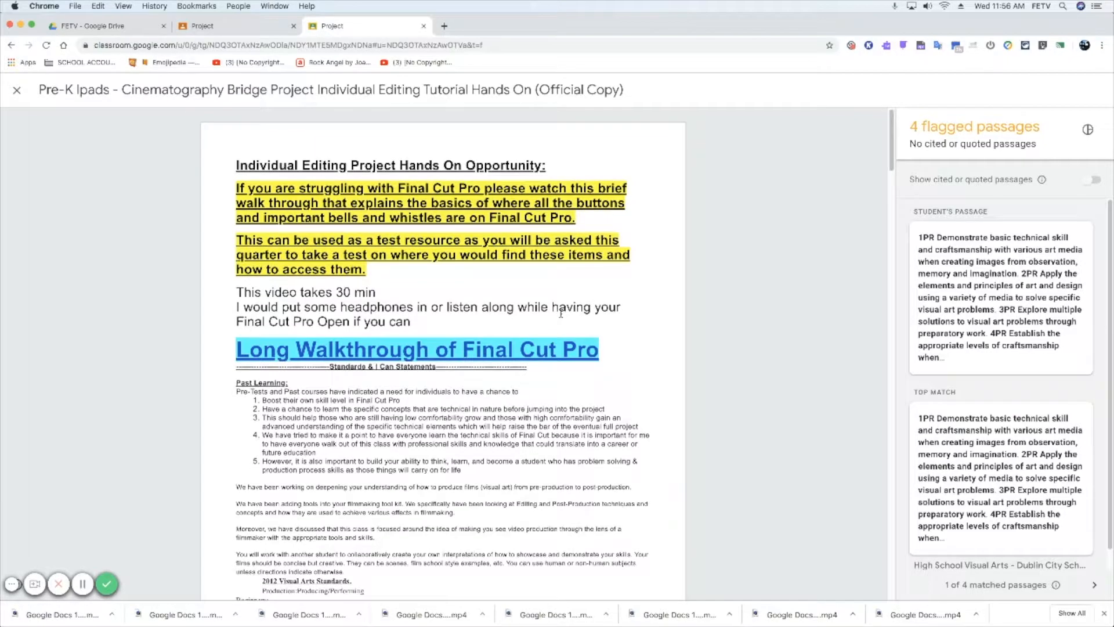
scroll(639, 303, "down", 6)
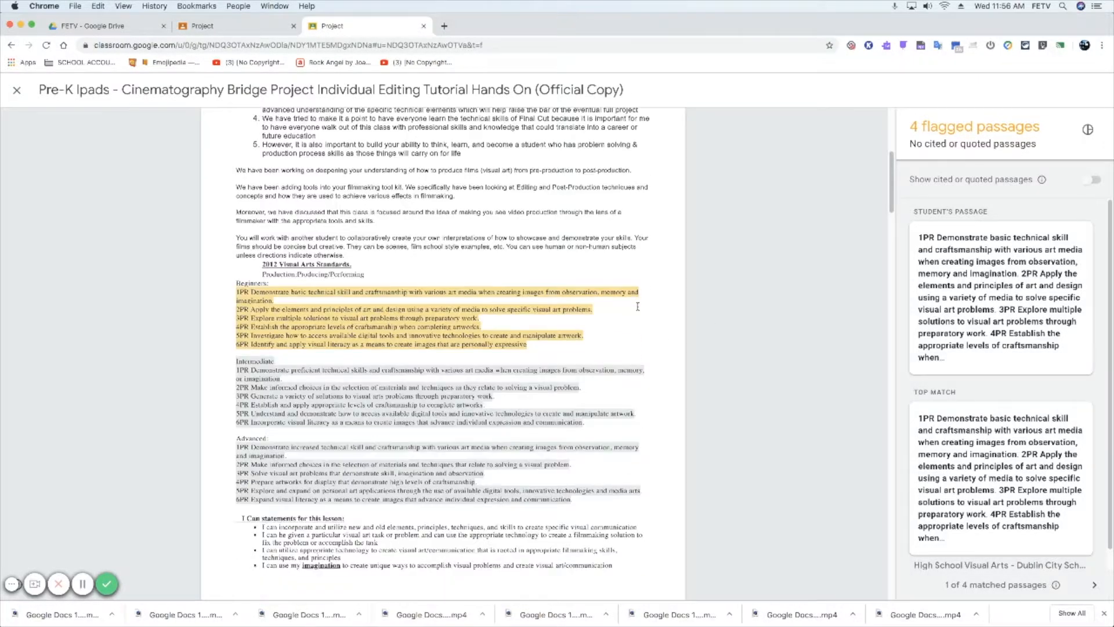
scroll(642, 306, "down", 1)
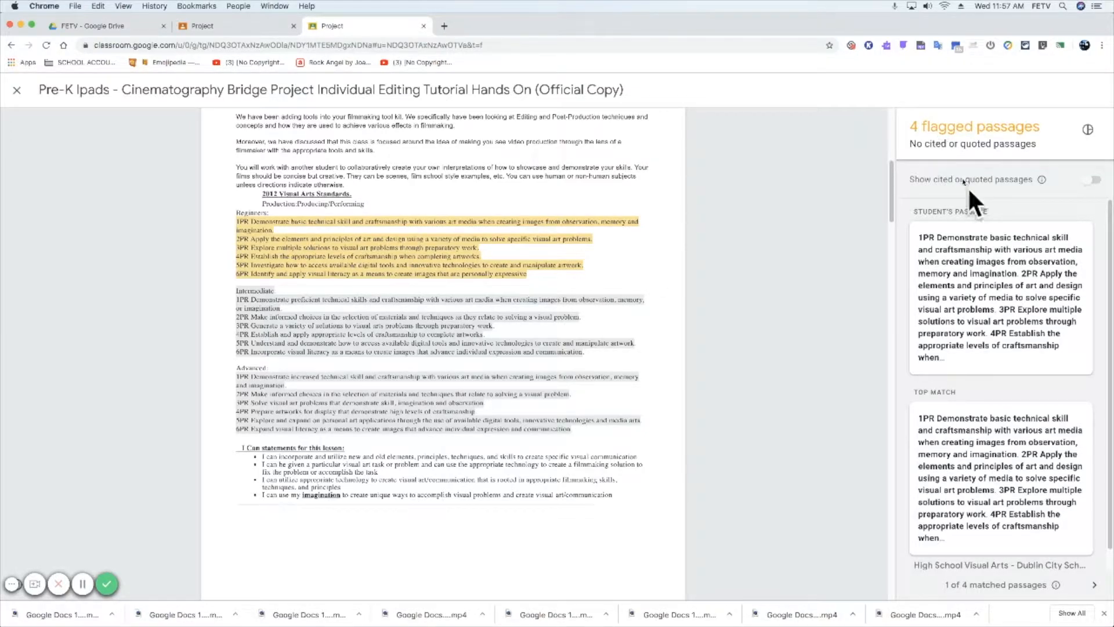
left_click(981, 301)
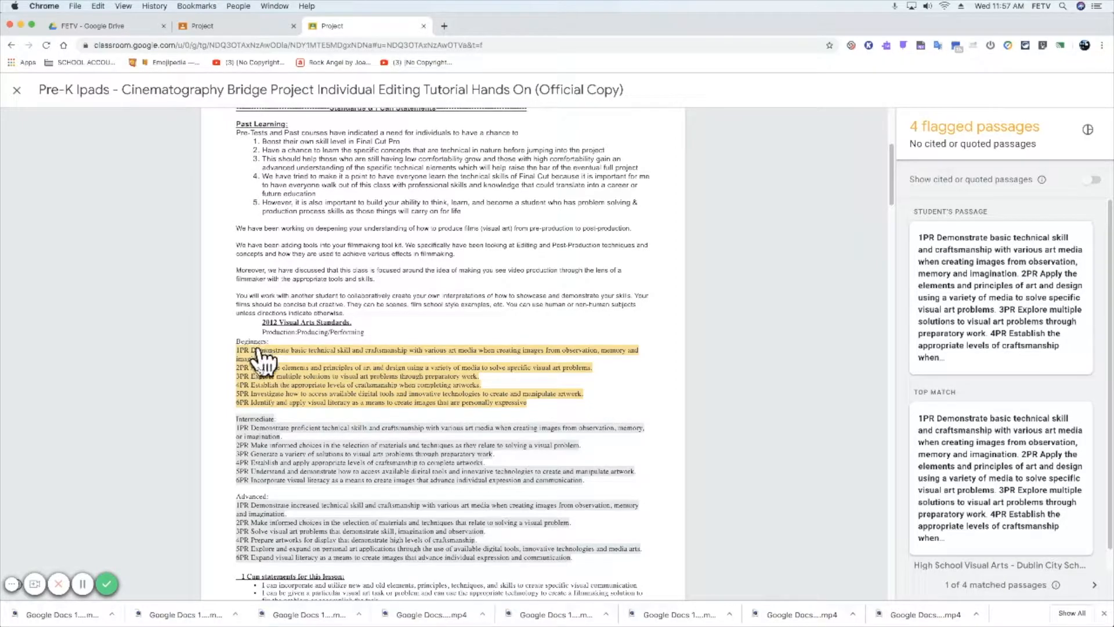
scroll(1010, 454, "down", 2)
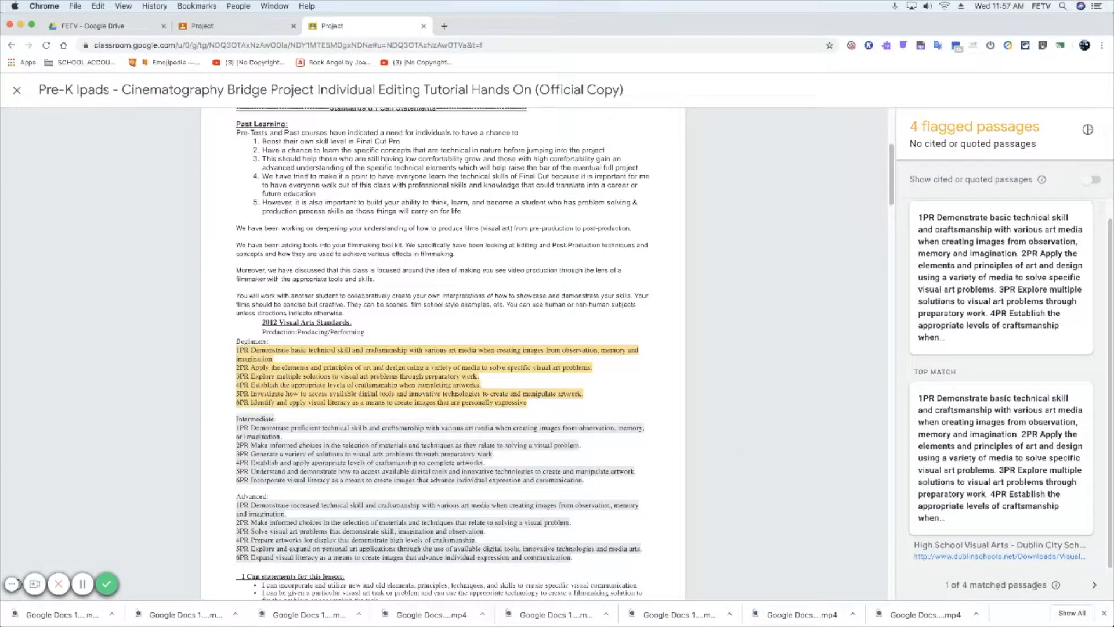
- Step through the other matched passages, and show the flagged content as a percentage before going back to the student's document
left_click(1094, 585)
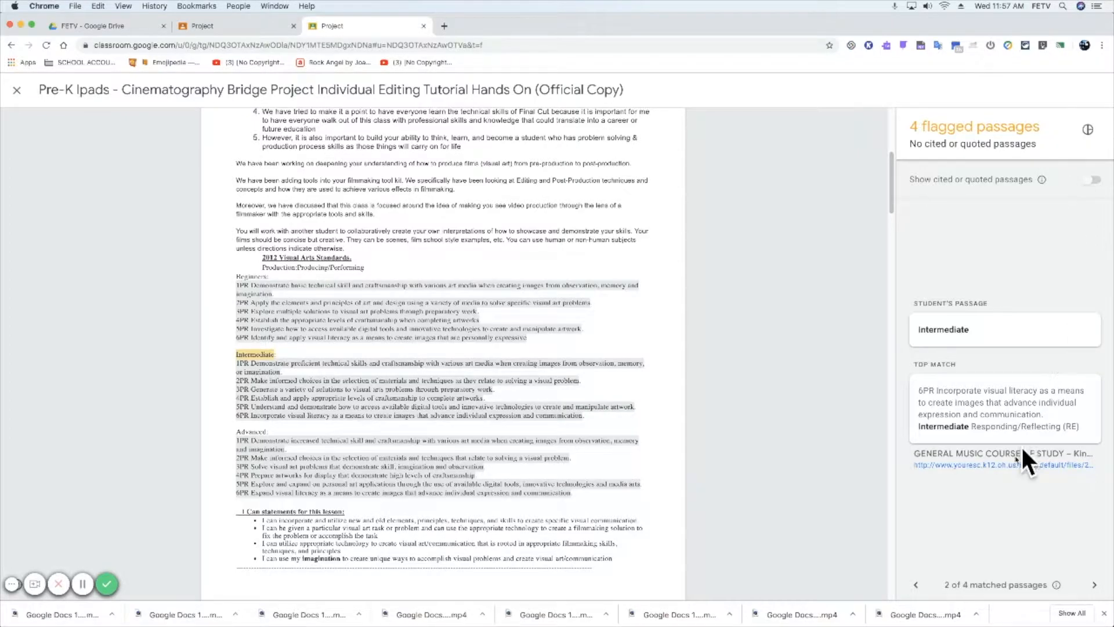
left_click(1095, 585)
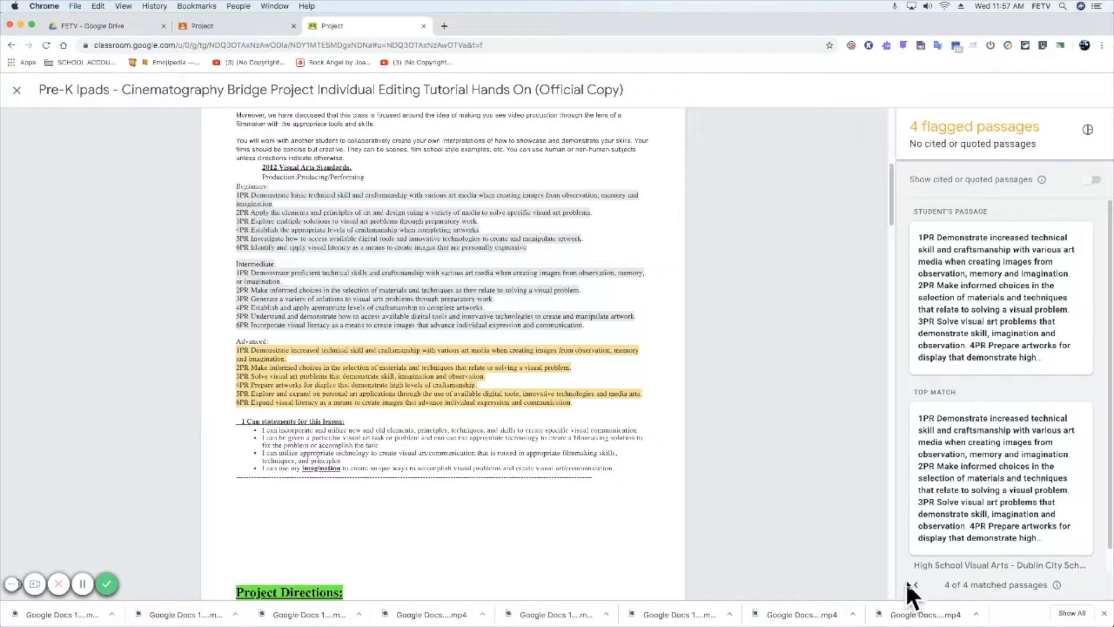
left_click(915, 583)
left_click(915, 584)
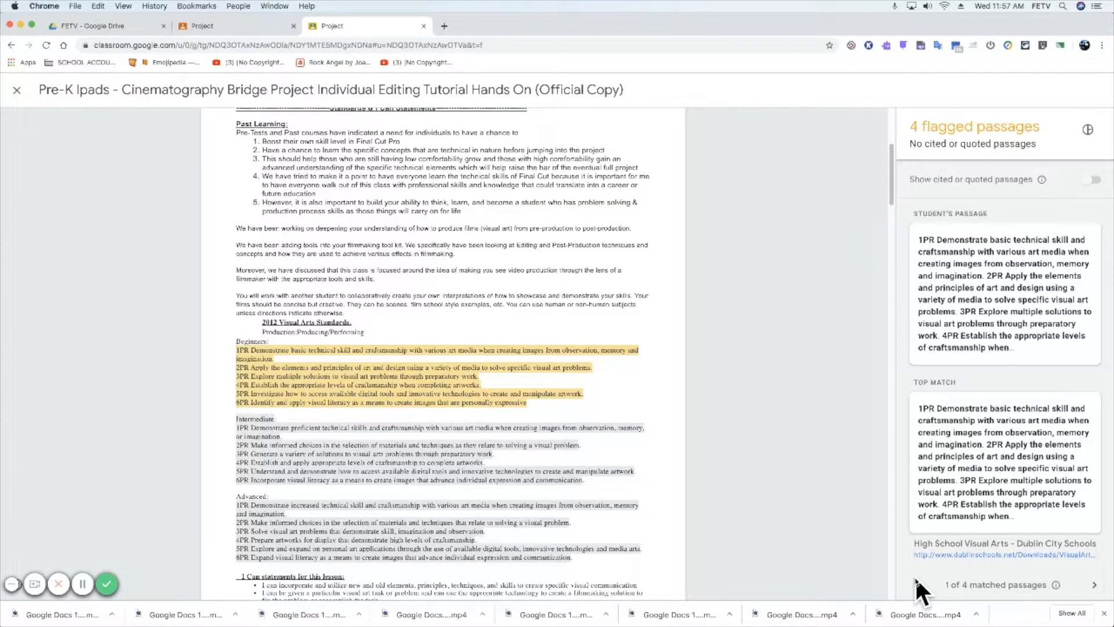
left_click(1088, 130)
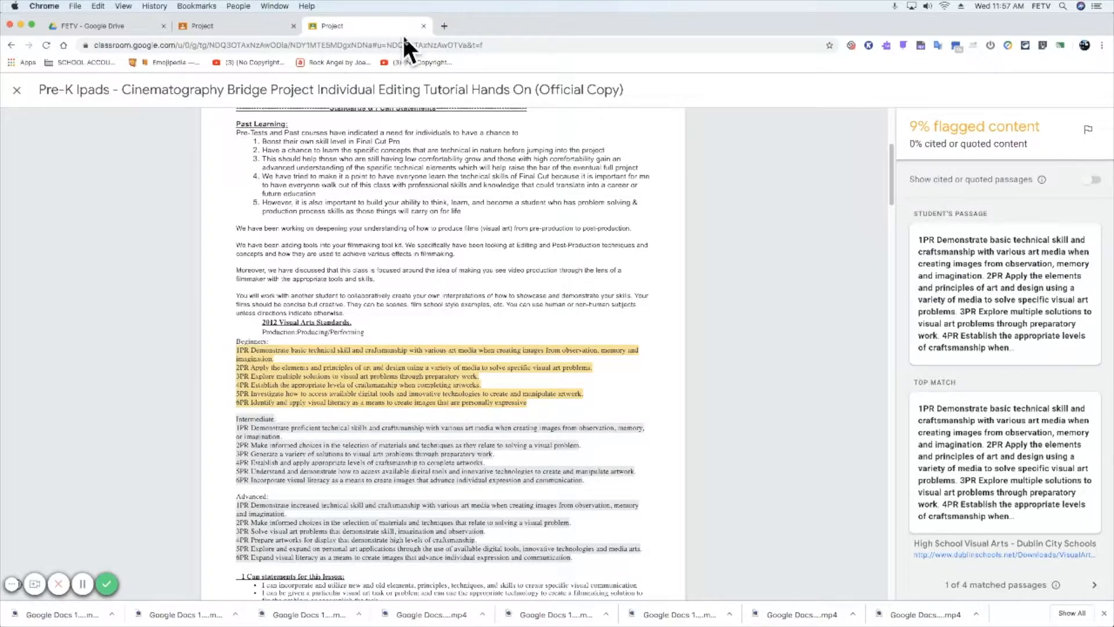
left_click(11, 44)
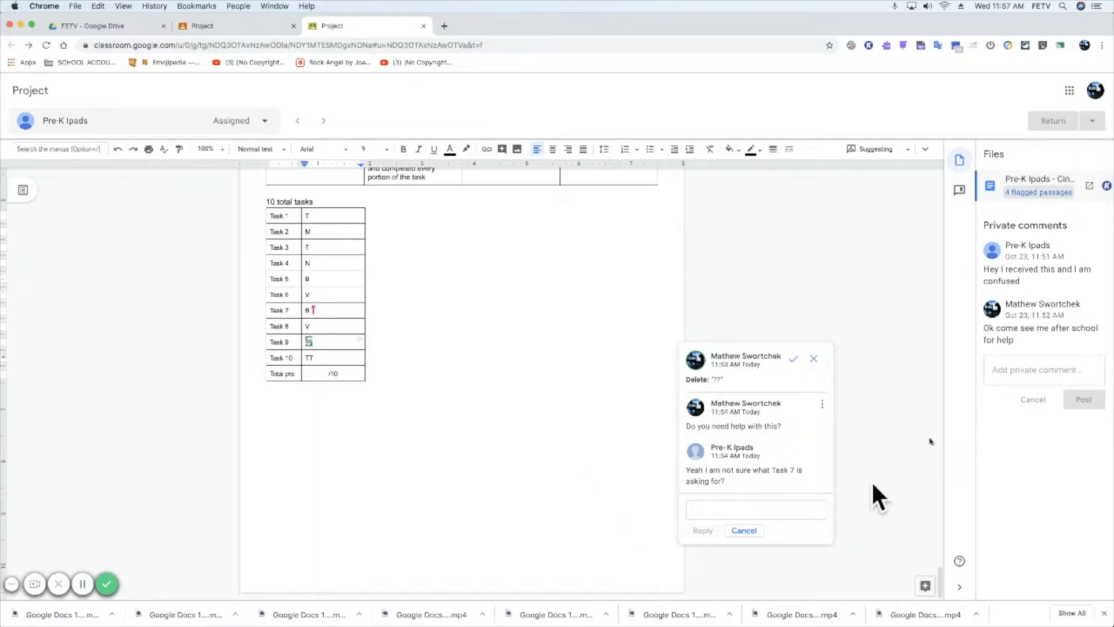
- Switch to the student profile and turn in the Project assignment with its attached document
scroll(742, 466, "up", 3)
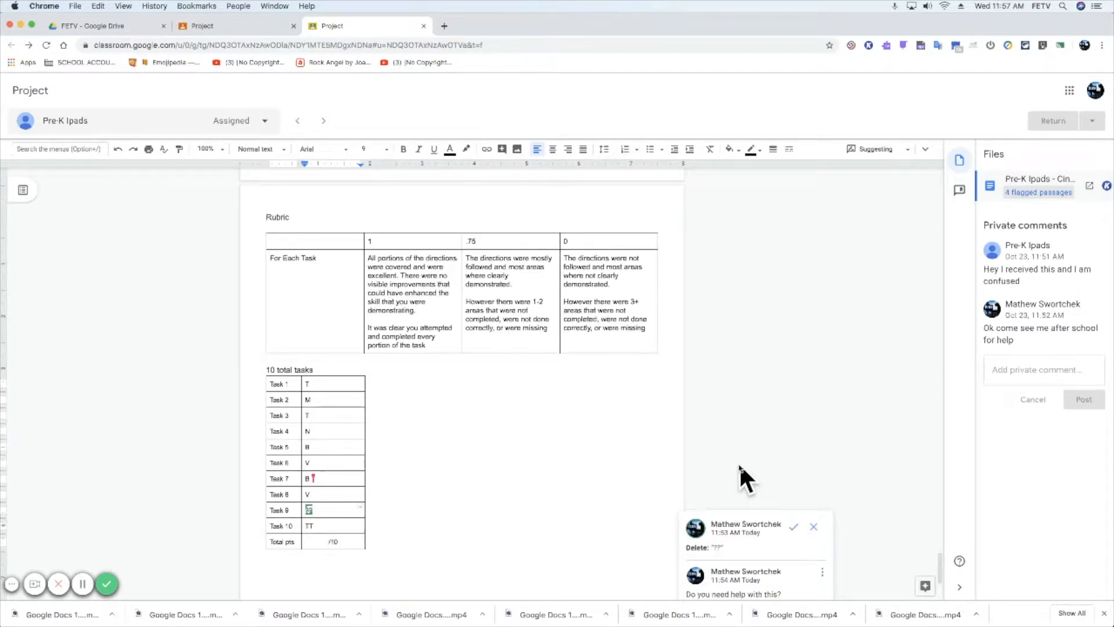
left_click(872, 334)
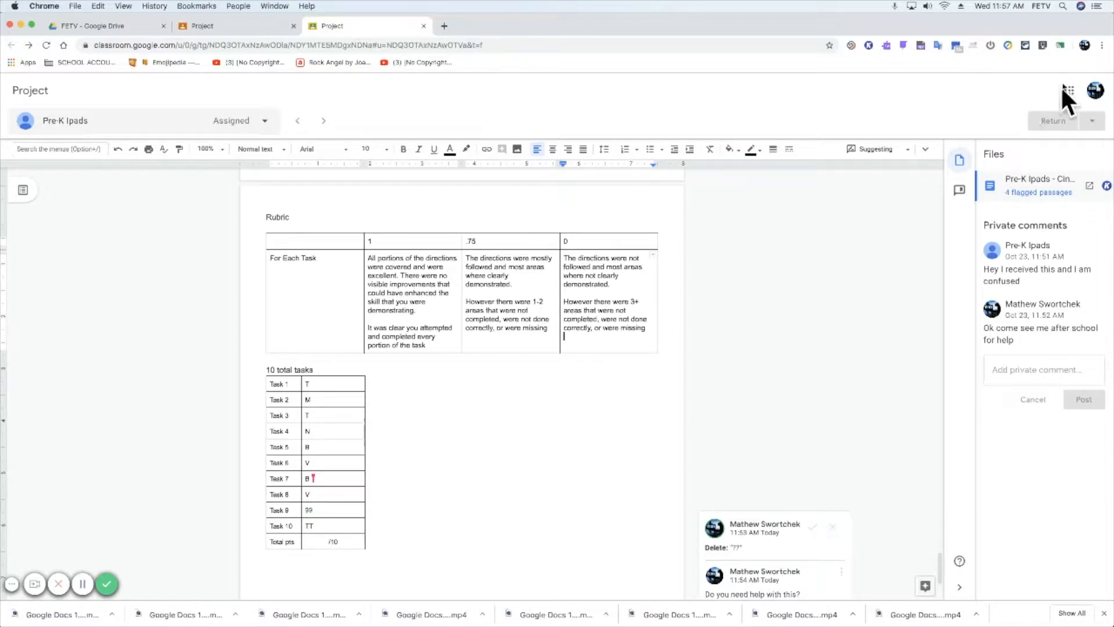
left_click(1085, 45)
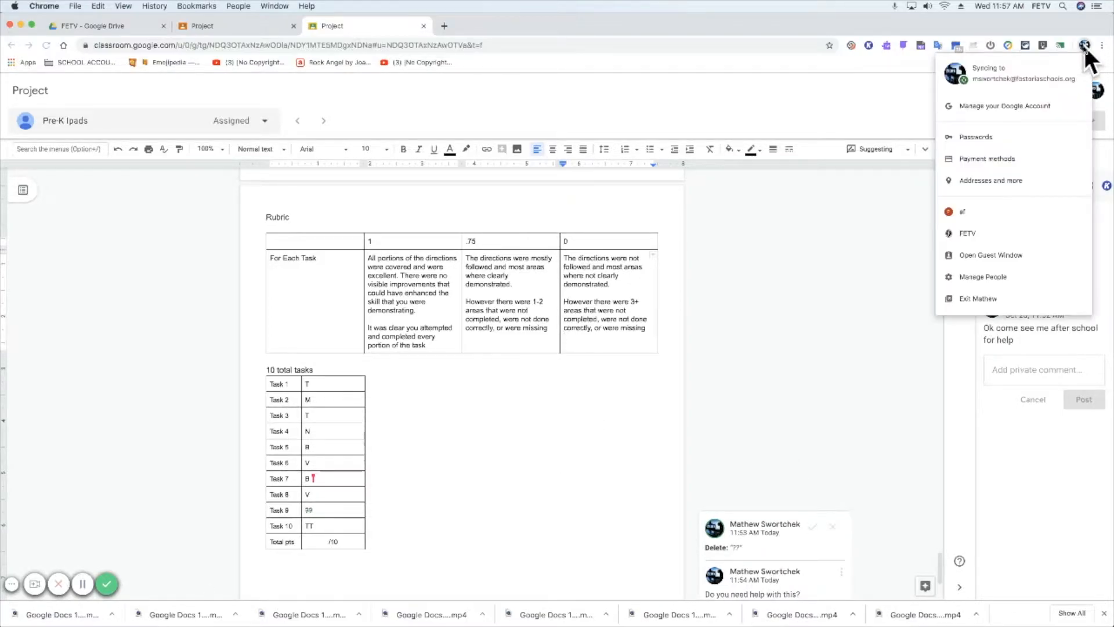
left_click(999, 208)
left_click(1000, 131)
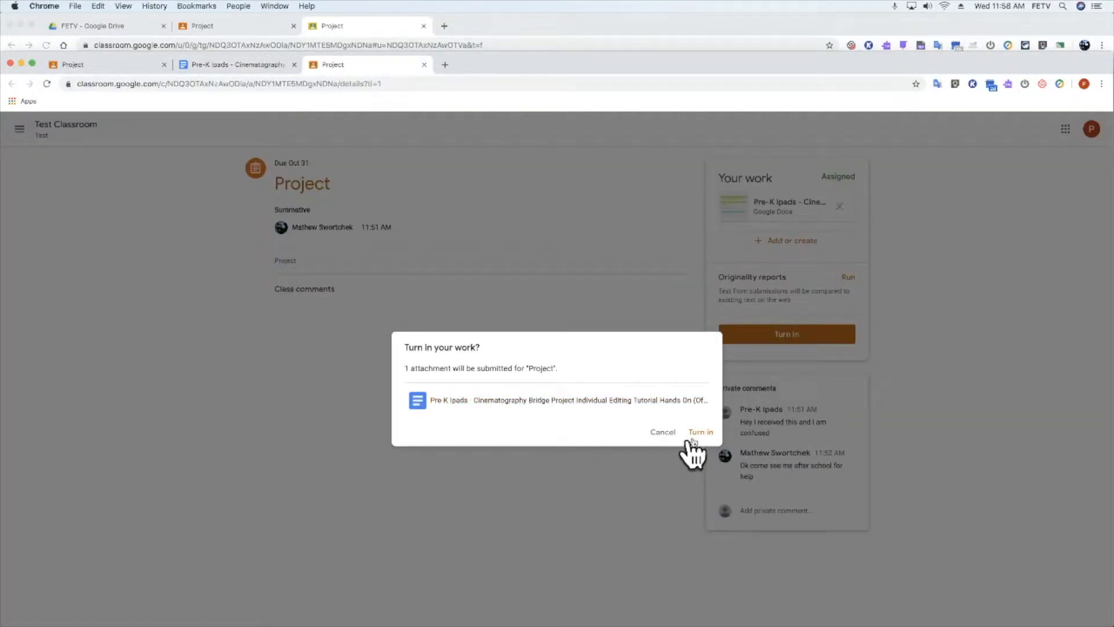
left_click(701, 432)
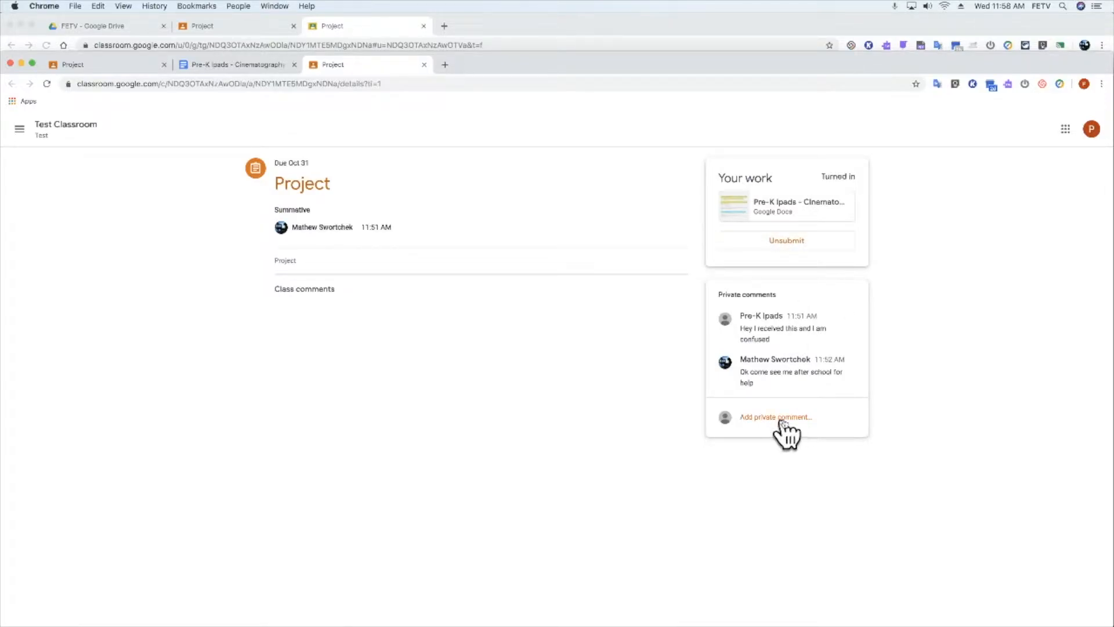
- Go back to the teacher's window and open the Project assignment's student work from the Test Classroom stream
left_click(973, 18)
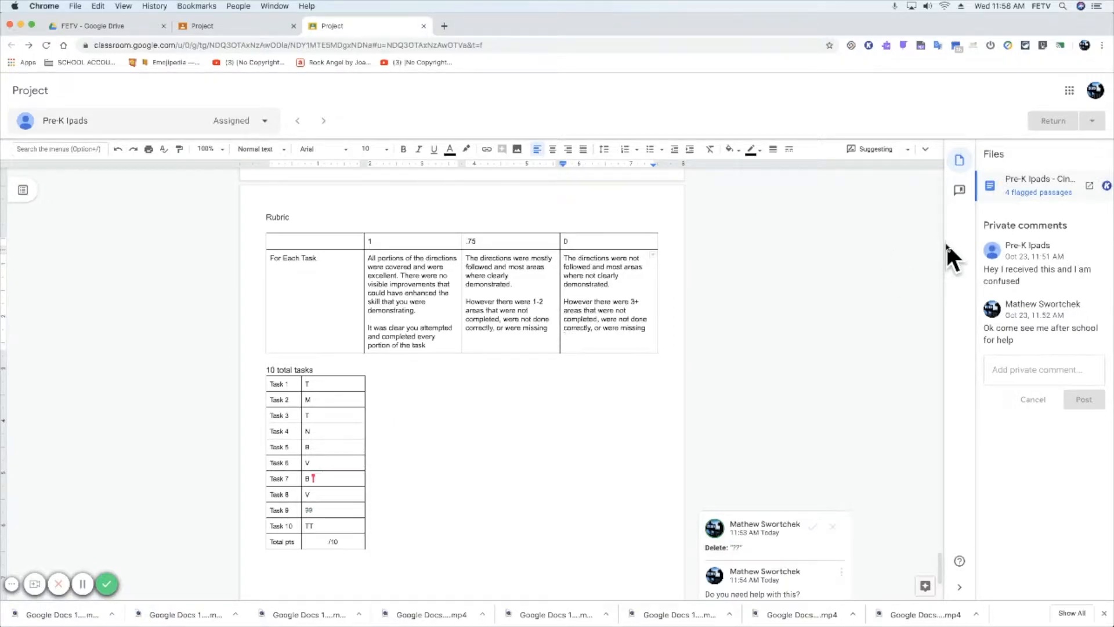
left_click(258, 26)
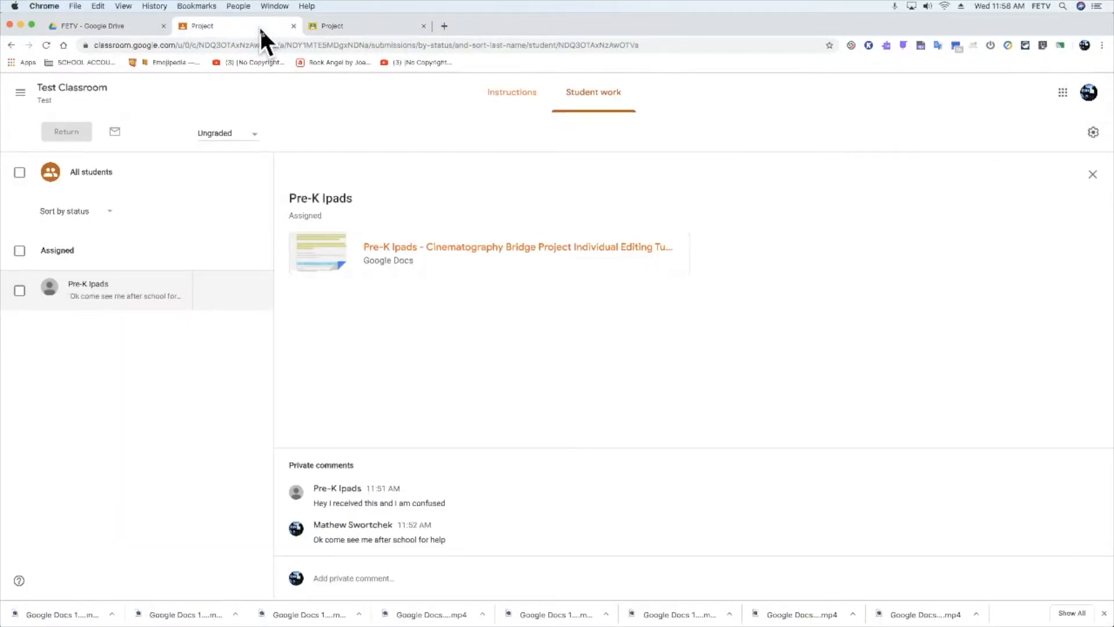
left_click(78, 88)
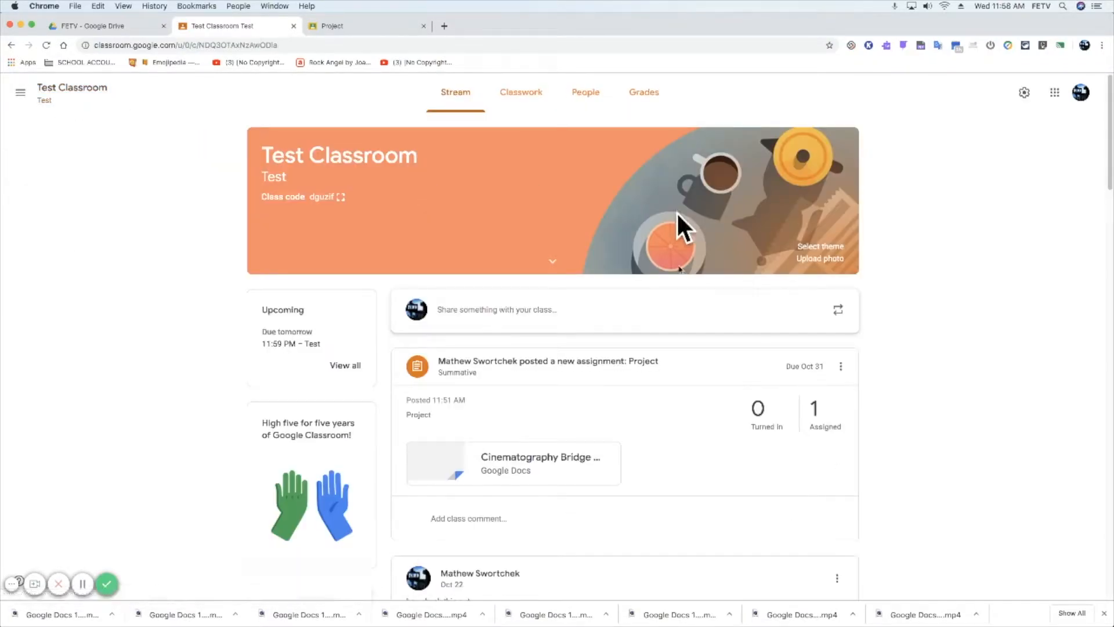
left_click(703, 360)
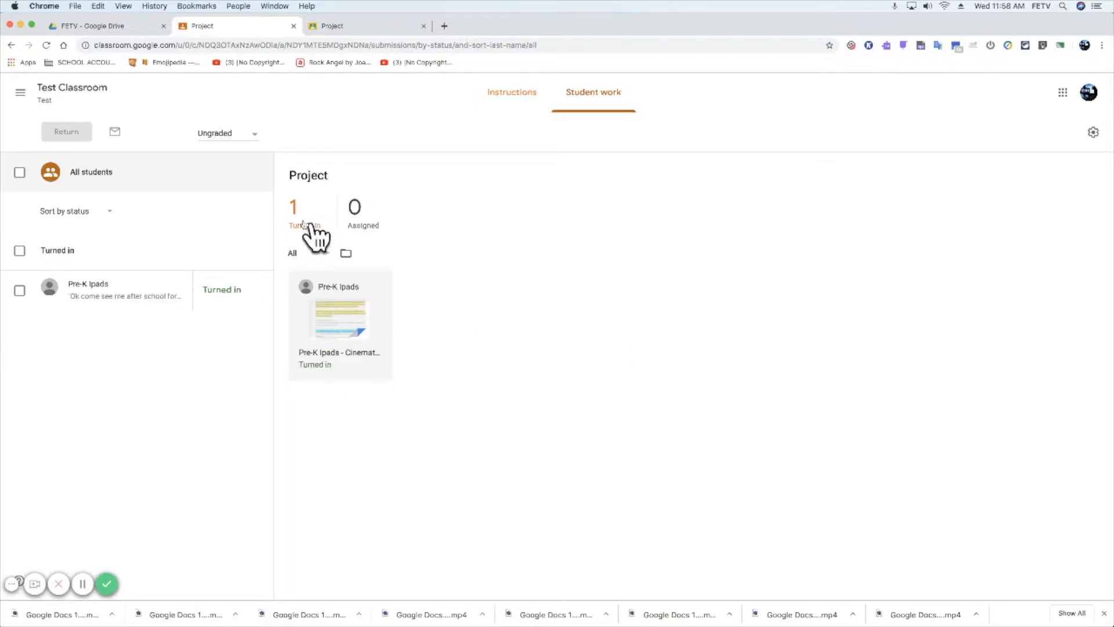
- Return the turned-in work to the student with the private comment "nice job"
left_click(260, 292)
left_click(260, 292)
left_click(262, 292)
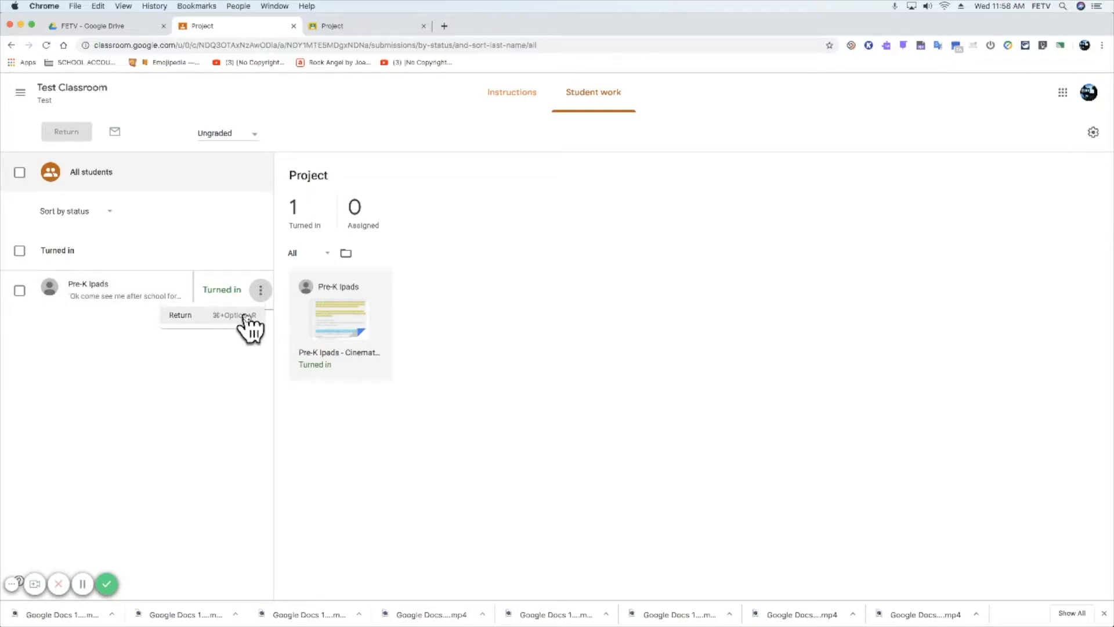
left_click(247, 316)
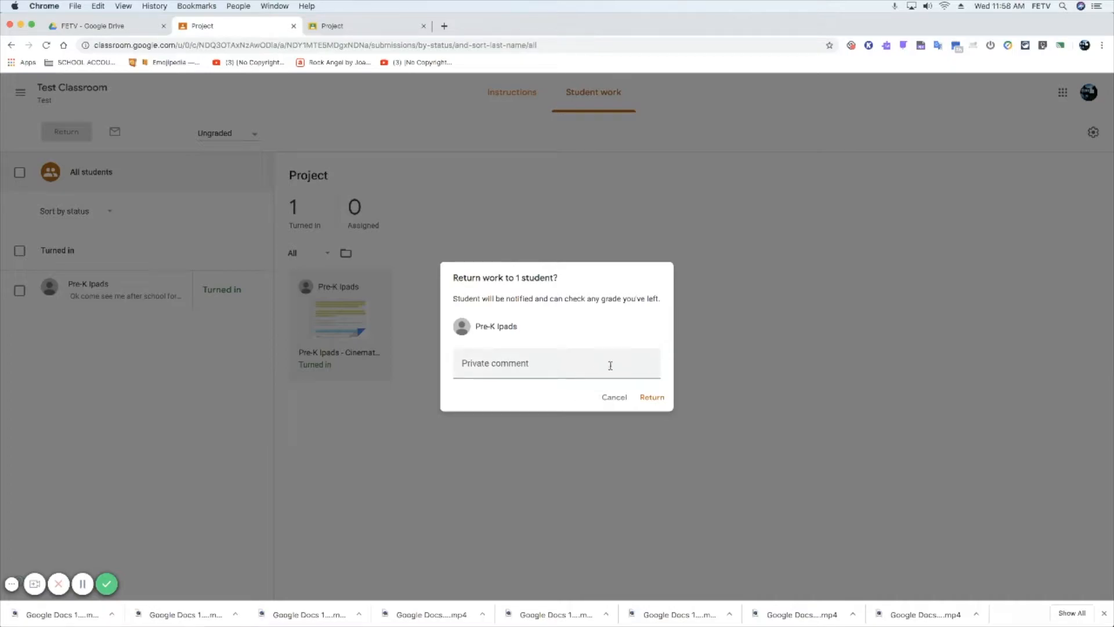
left_click(527, 365)
type("nice job")
left_click(654, 395)
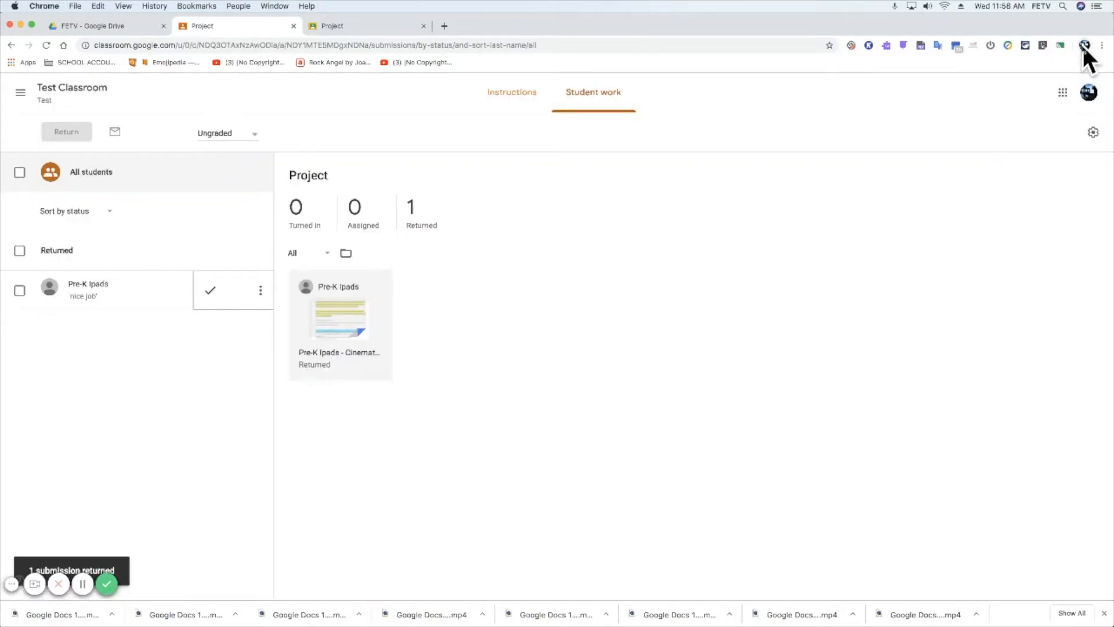
- Switch to the student profile, refresh the Project assignment page, and close it together with the document tab
left_click(1083, 46)
left_click(995, 209)
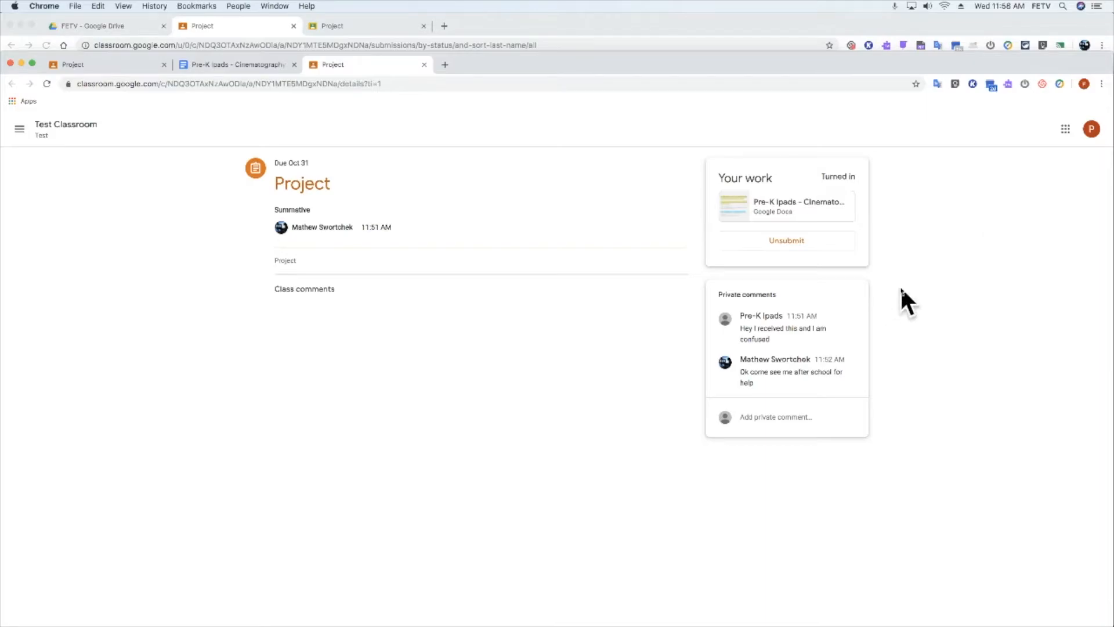
left_click(614, 87)
key("Return")
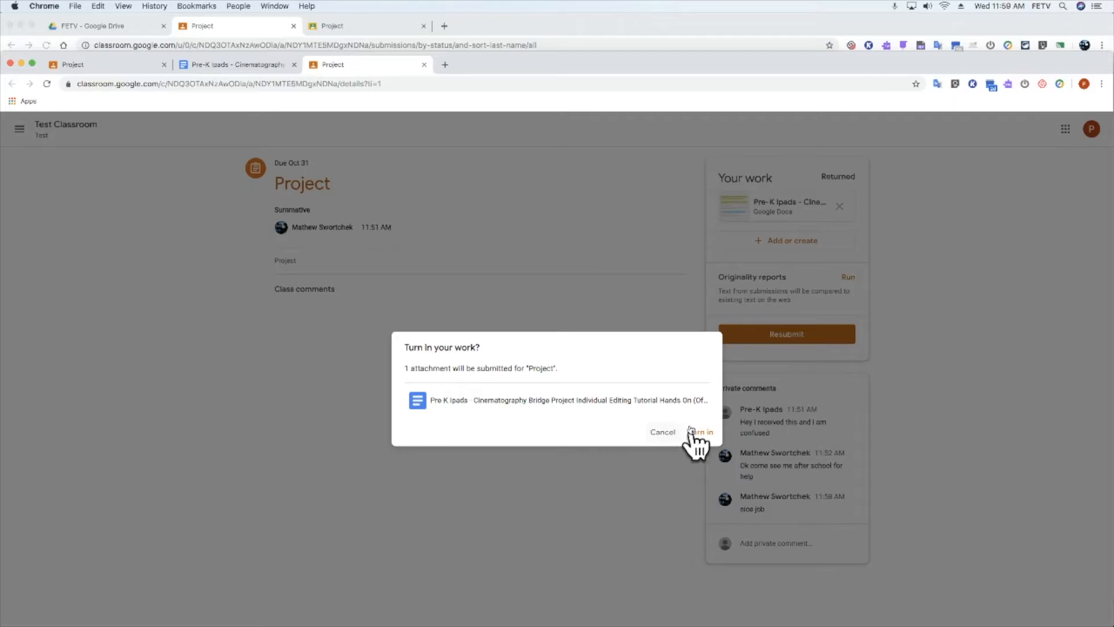
left_click(424, 65)
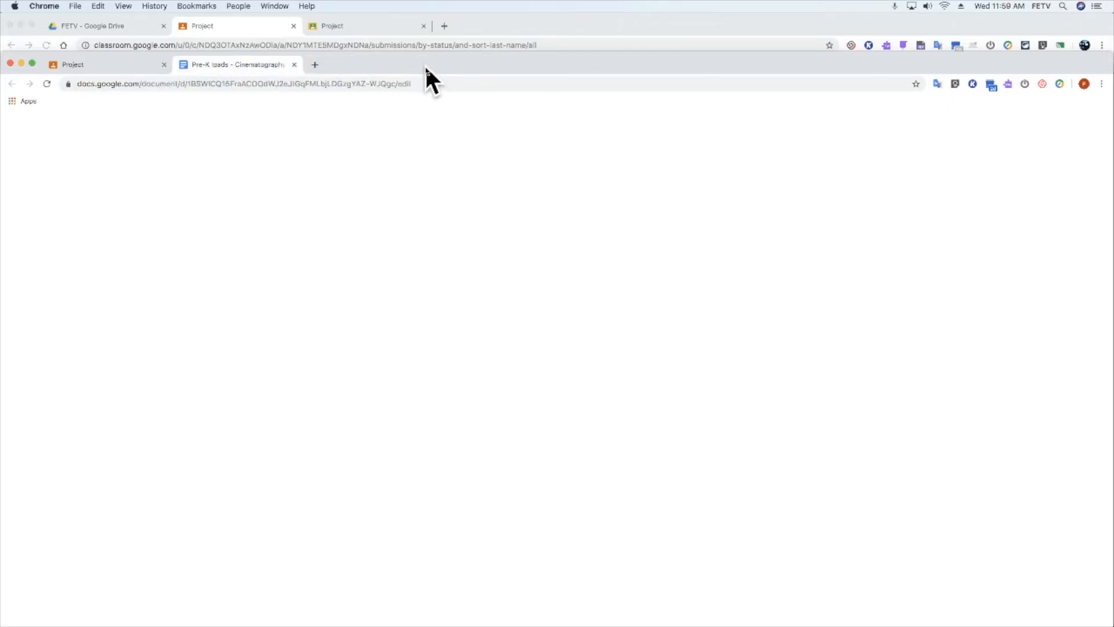
left_click(294, 65)
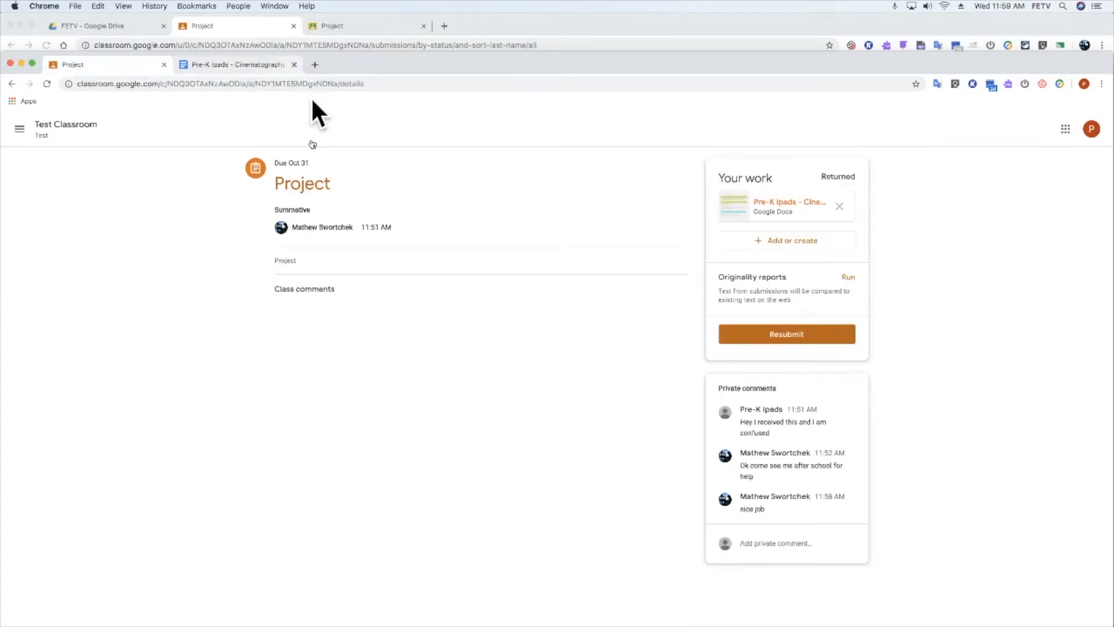
- Reopen the Project assignment from the student's class stream, and return to the teacher's student work view
left_click(74, 126)
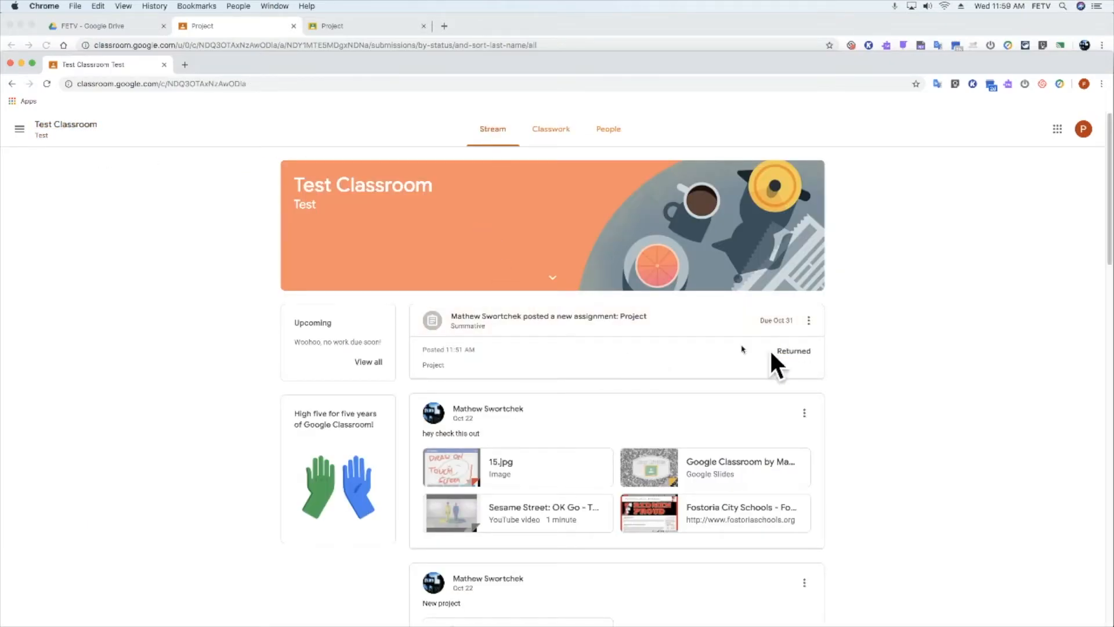
left_click(721, 326)
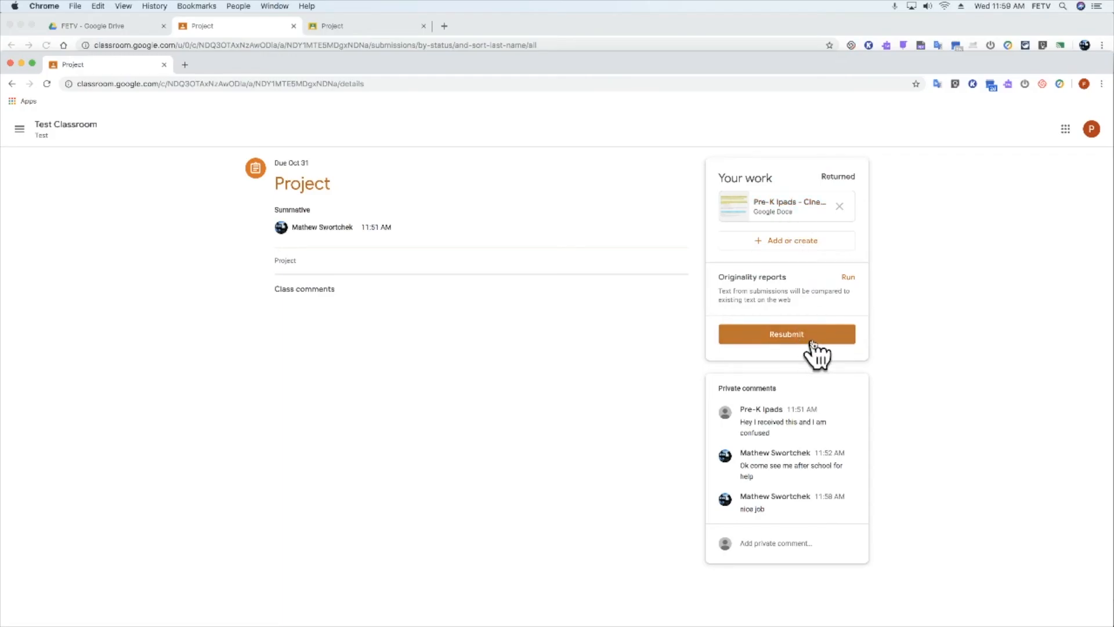
left_click_drag(278, 54, 418, 78)
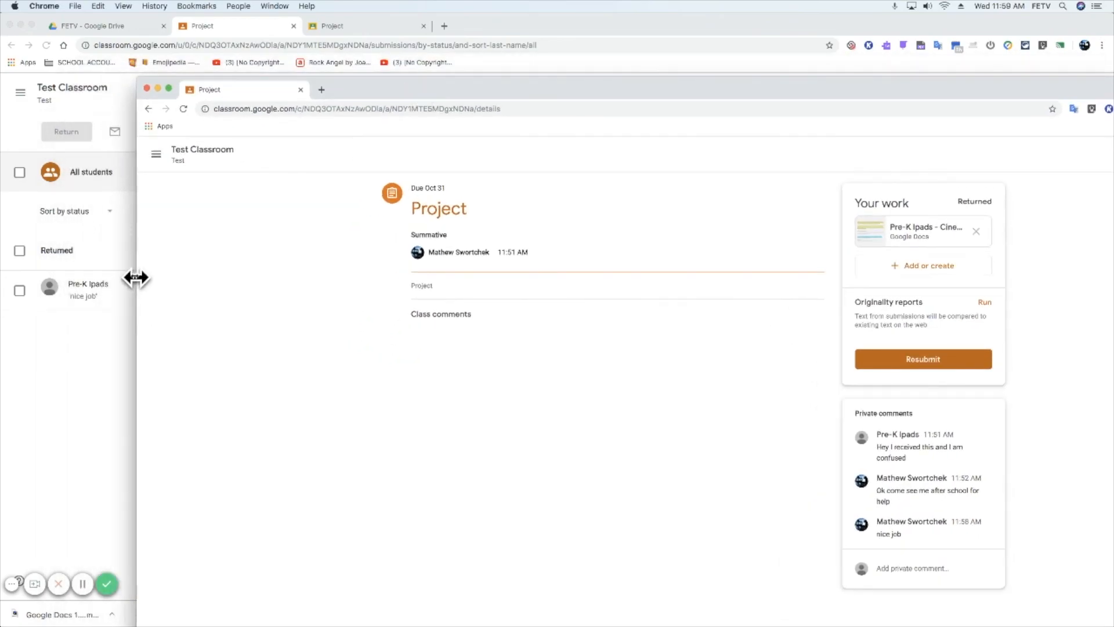
left_click(82, 371)
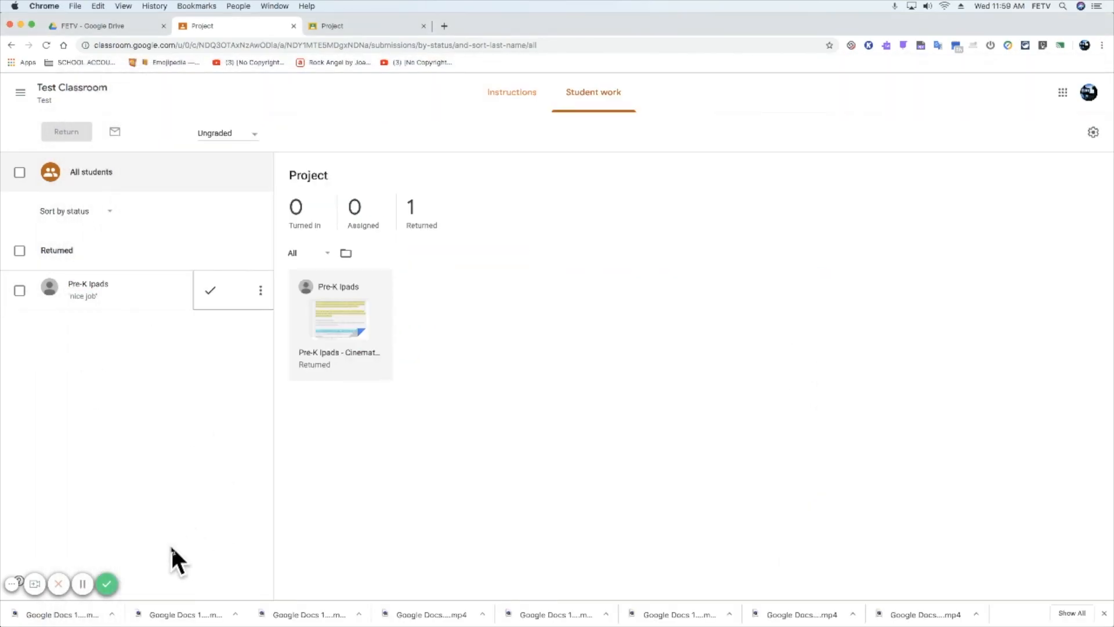